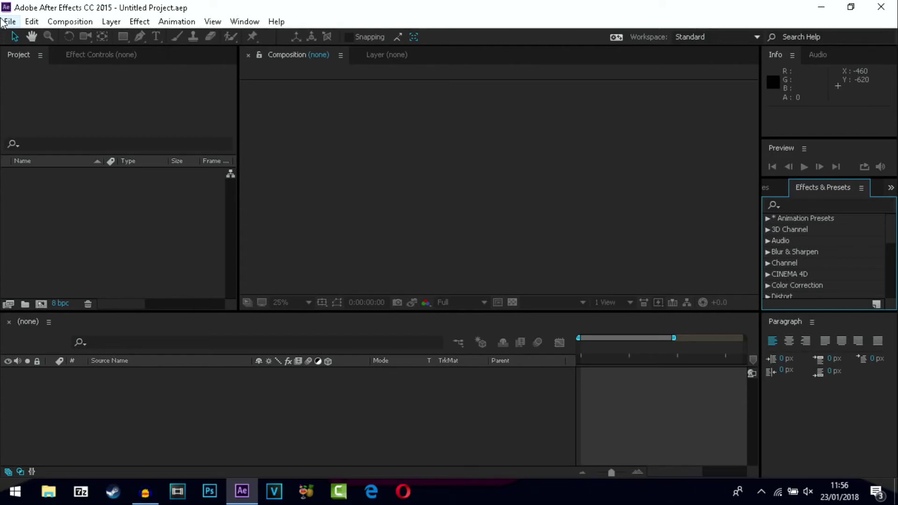
Step: Import maxresdefault and tsanobackground logo from the AE SPINNINGLOGO folder on the Desktop as footage
{"action": "left_click", "coordinate": [94, 374]}
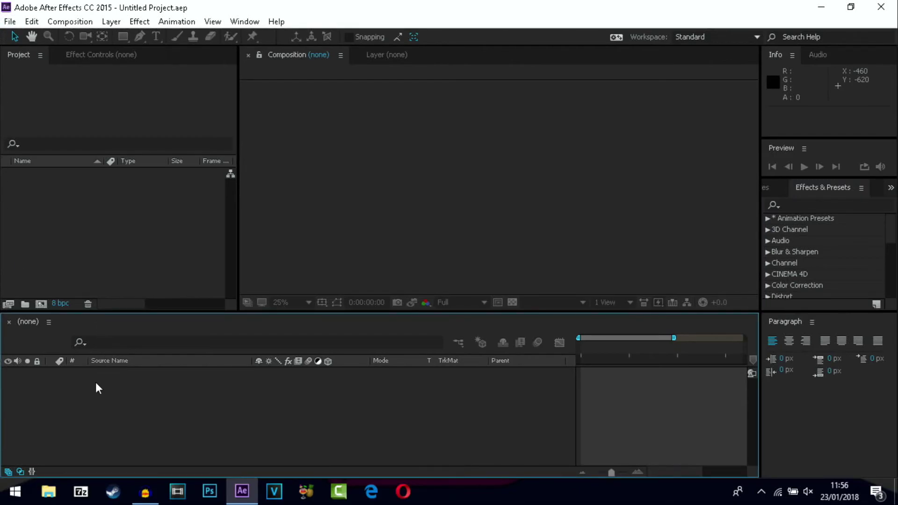
{"action": "left_click", "coordinate": [9, 21]}
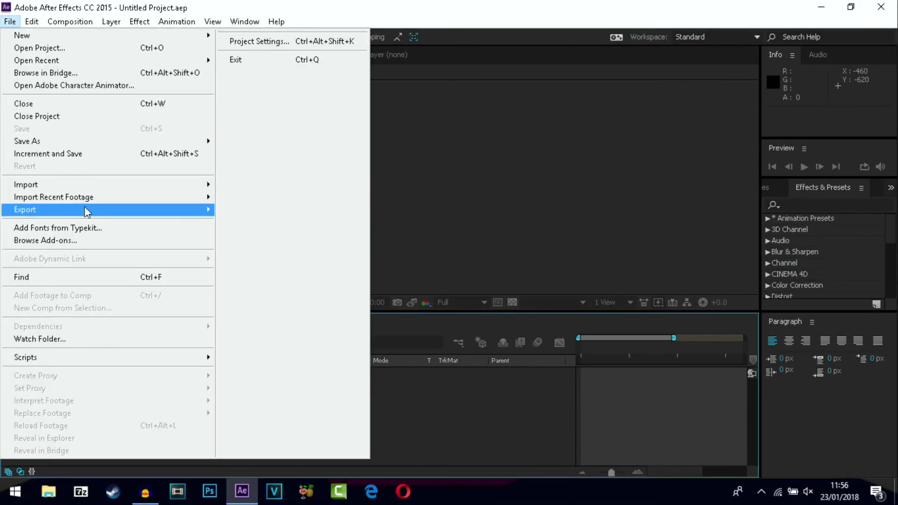
{"action": "mouse_move", "coordinate": [176, 183]}
{"action": "left_click", "coordinate": [240, 187]}
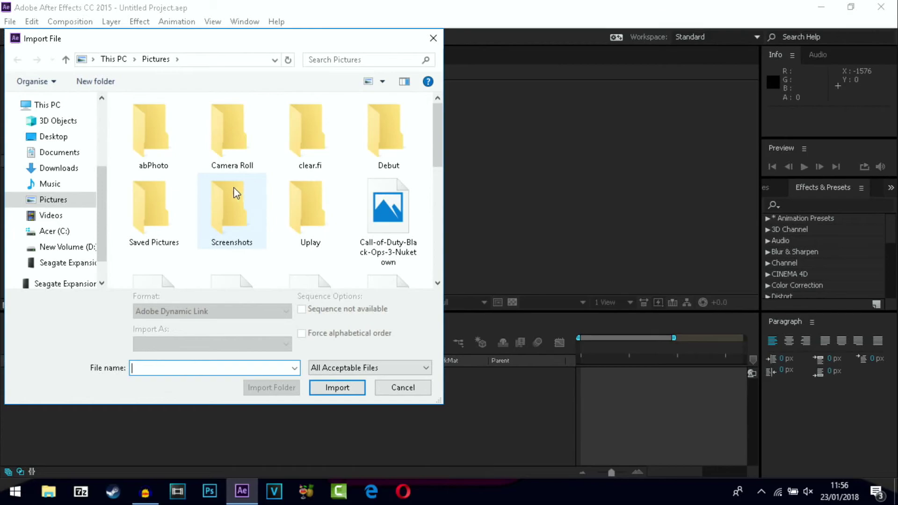
{"action": "left_click", "coordinate": [79, 143]}
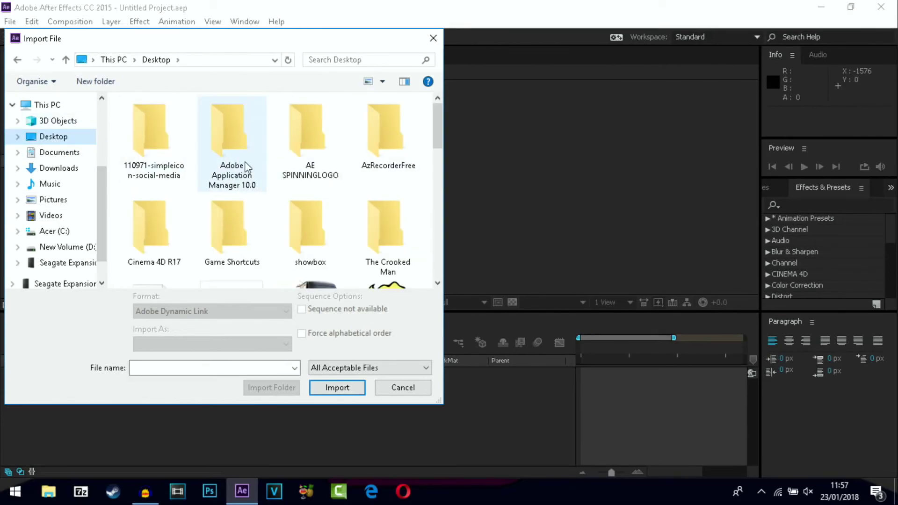
{"action": "double_click", "coordinate": [305, 138]}
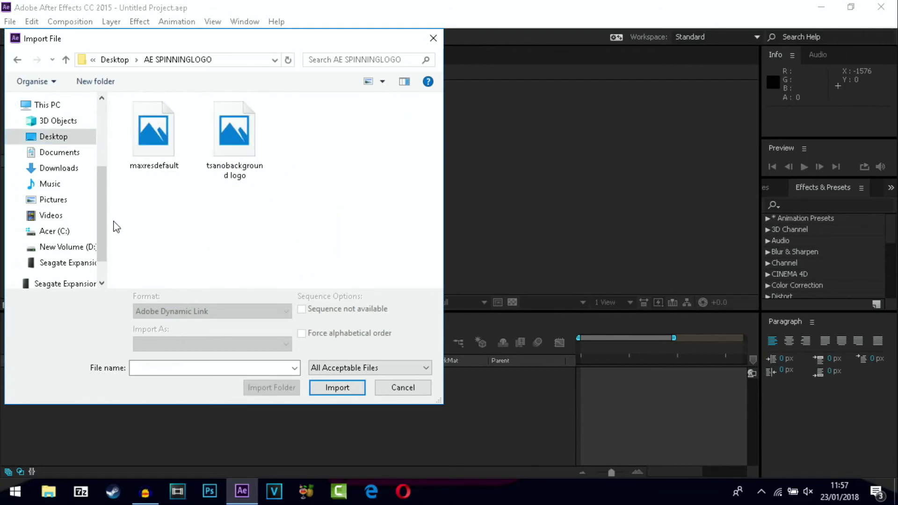
{"action": "left_click_drag", "start_coordinate": [159, 188], "coordinate": [251, 131]}
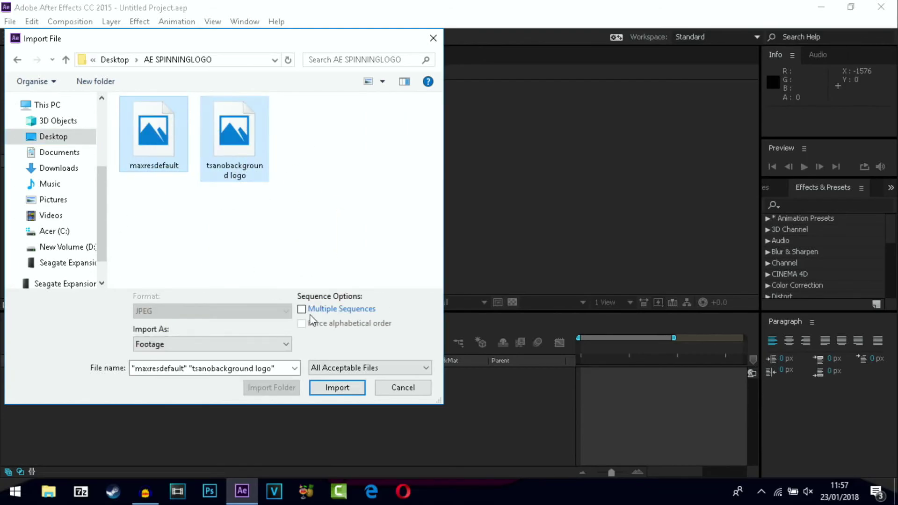
{"action": "left_click", "coordinate": [335, 388]}
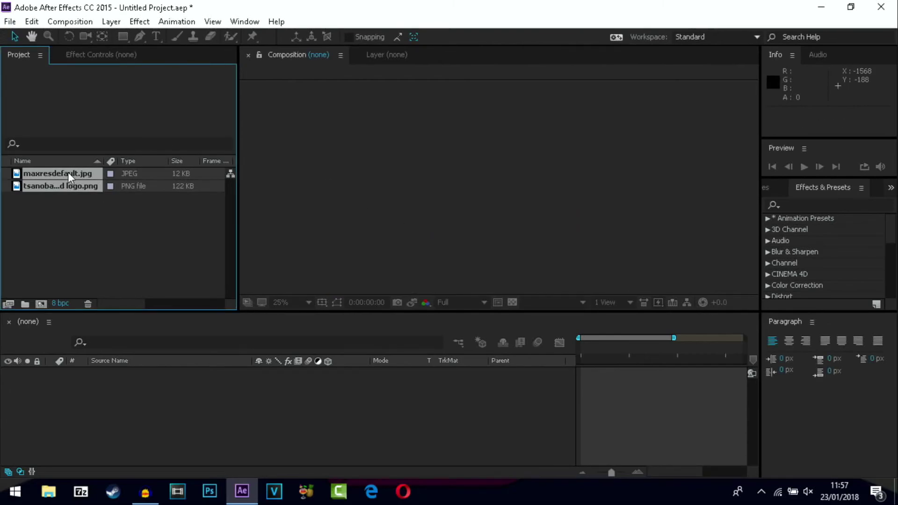
Step: Check the dimensions of both imported images and set up a new composition 500 px wide and 500 px high
{"action": "left_click", "coordinate": [65, 220]}
{"action": "left_click", "coordinate": [75, 183]}
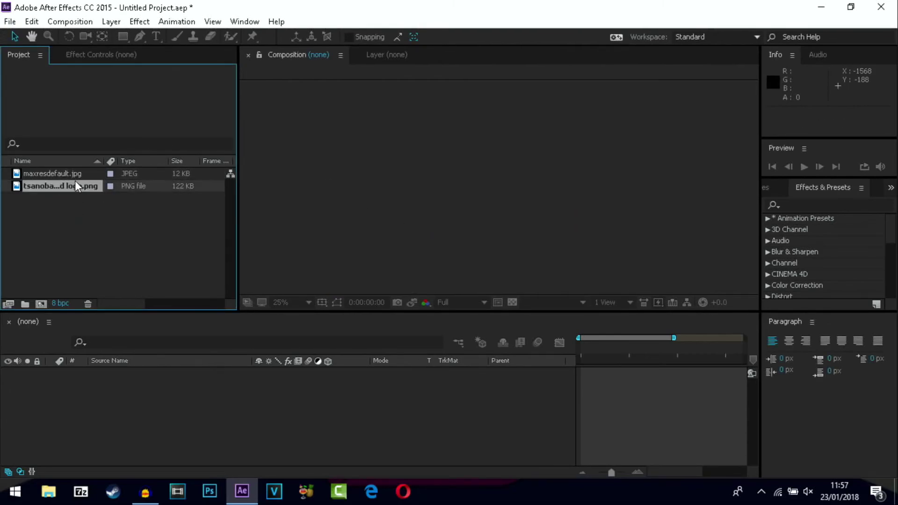
{"action": "left_click", "coordinate": [38, 176]}
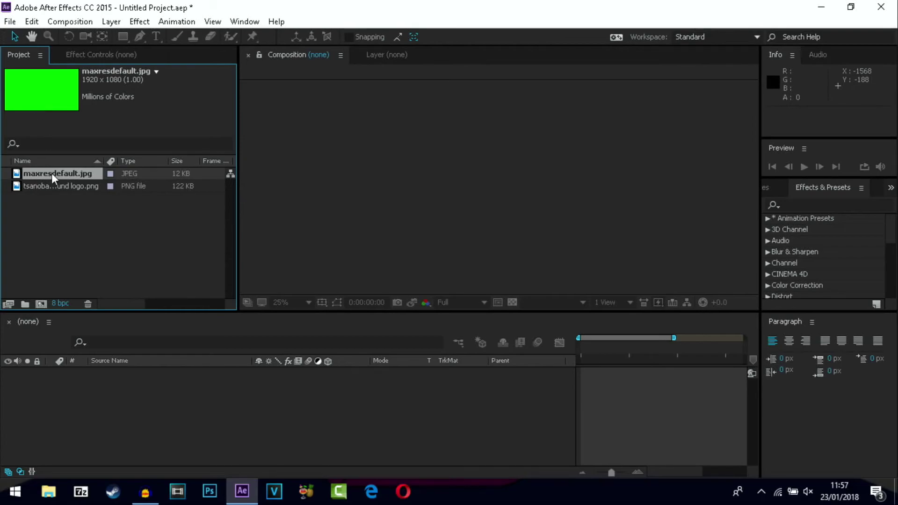
{"action": "left_click", "coordinate": [60, 186]}
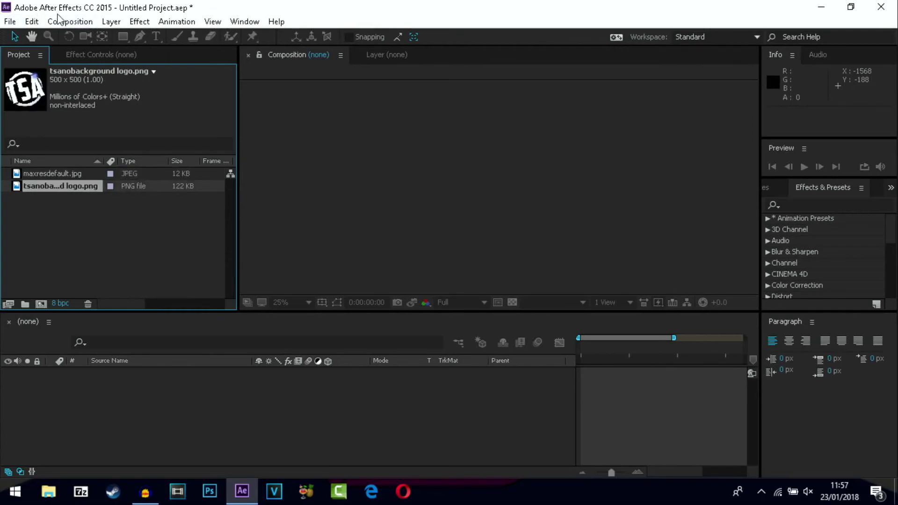
{"action": "left_click", "coordinate": [71, 22]}
{"action": "left_click", "coordinate": [113, 41]}
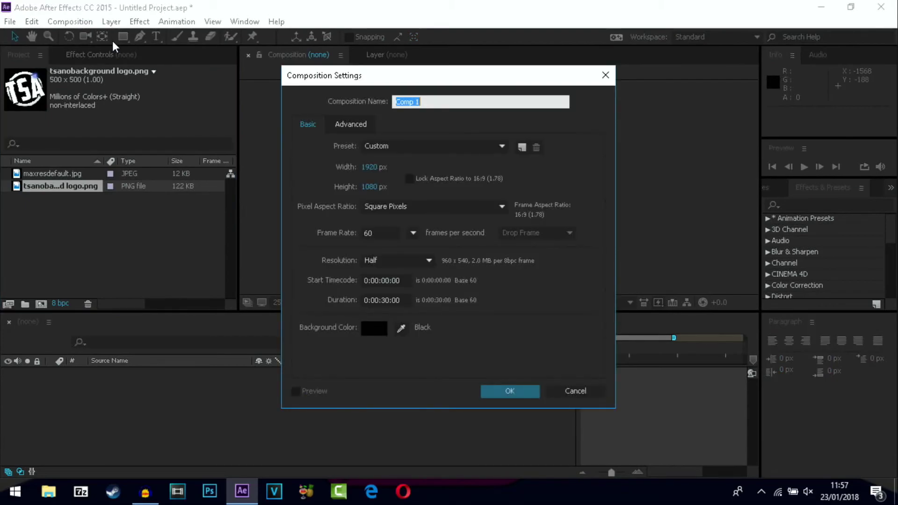
{"action": "left_click", "coordinate": [370, 167]}
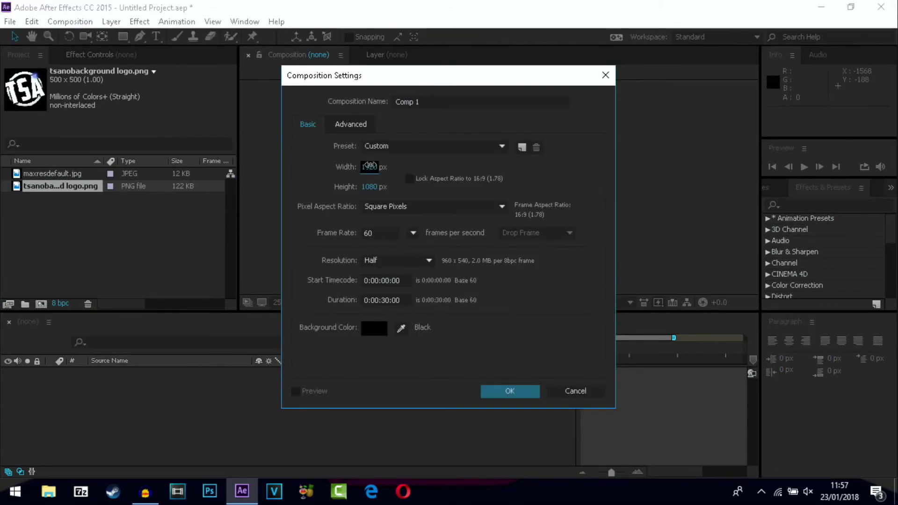
{"action": "type", "text": "5"}
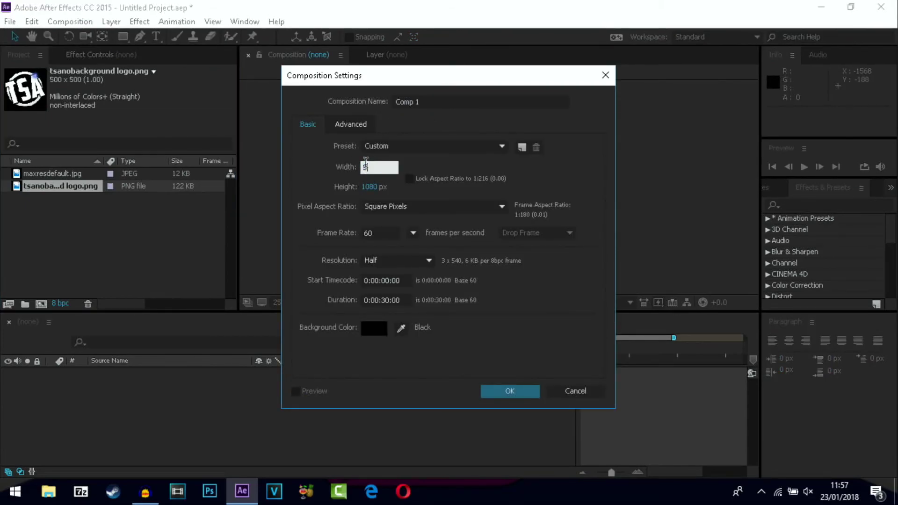
{"action": "type", "text": "00"}
{"action": "left_click", "coordinate": [373, 188]}
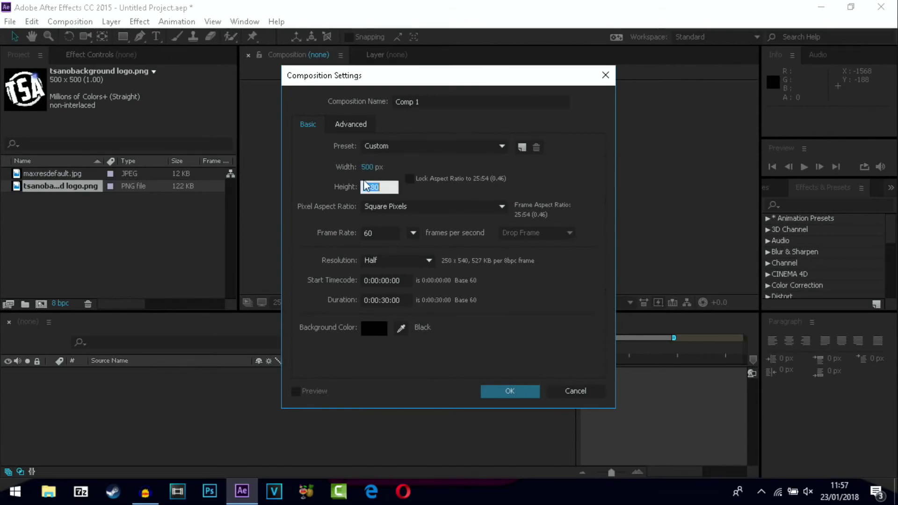
{"action": "type", "text": "500"}
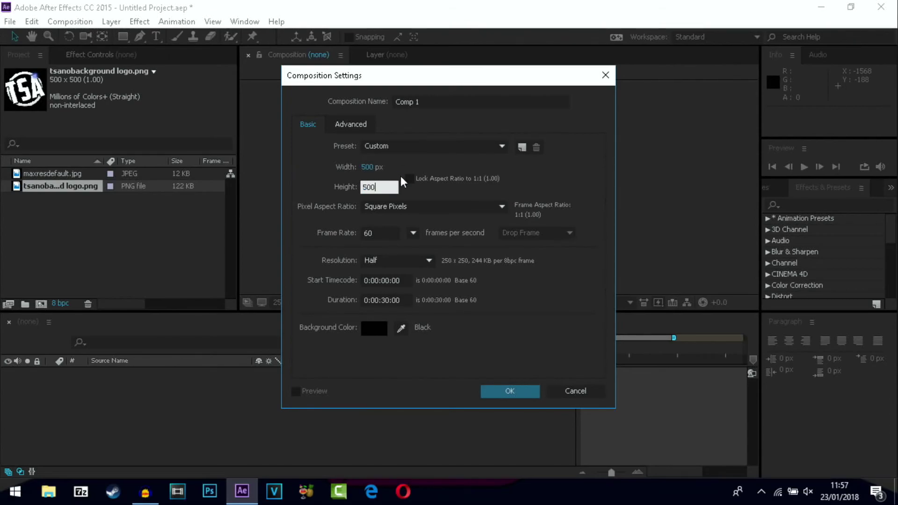
Step: Create the composition under the name "logo comp" and add tsanobackground logo.png to it as a layer
{"action": "left_click", "coordinate": [431, 101]}
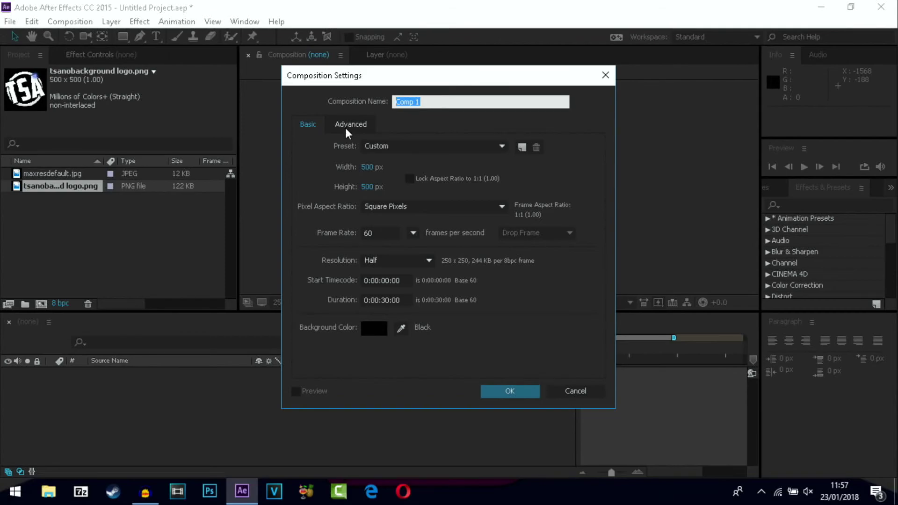
{"action": "type", "text": "logo comp"}
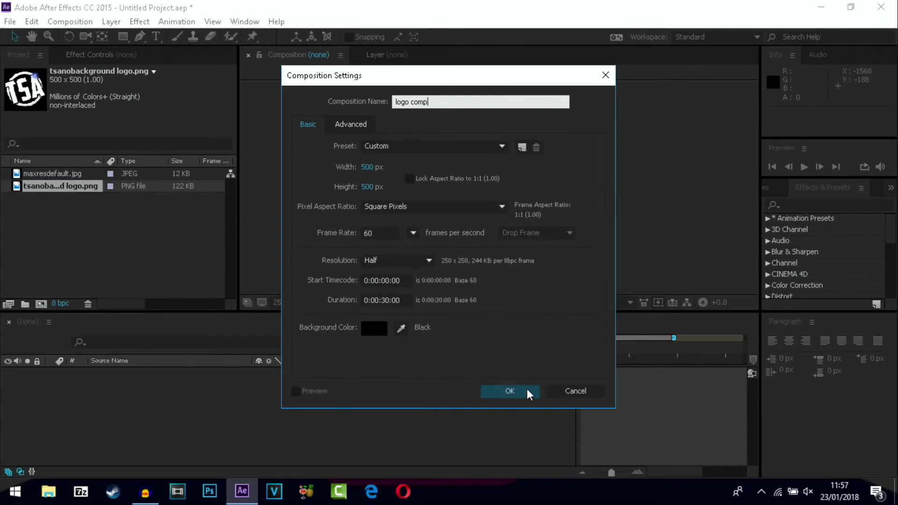
{"action": "left_click", "coordinate": [508, 393]}
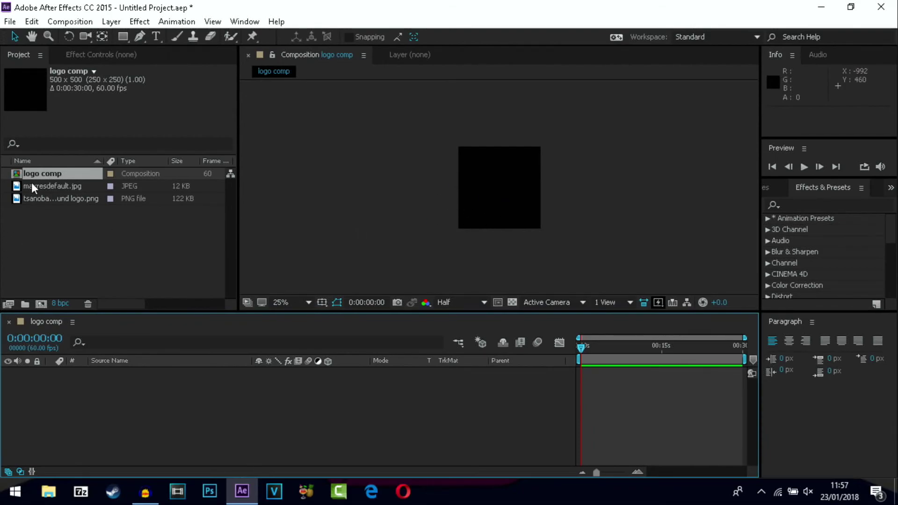
{"action": "left_click", "coordinate": [33, 198]}
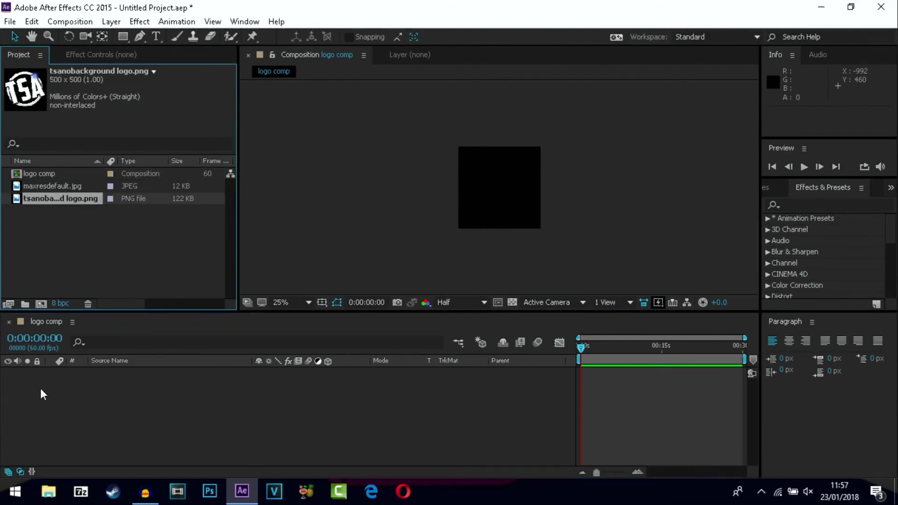
{"action": "left_click_drag", "start_coordinate": [76, 195], "coordinate": [75, 378]}
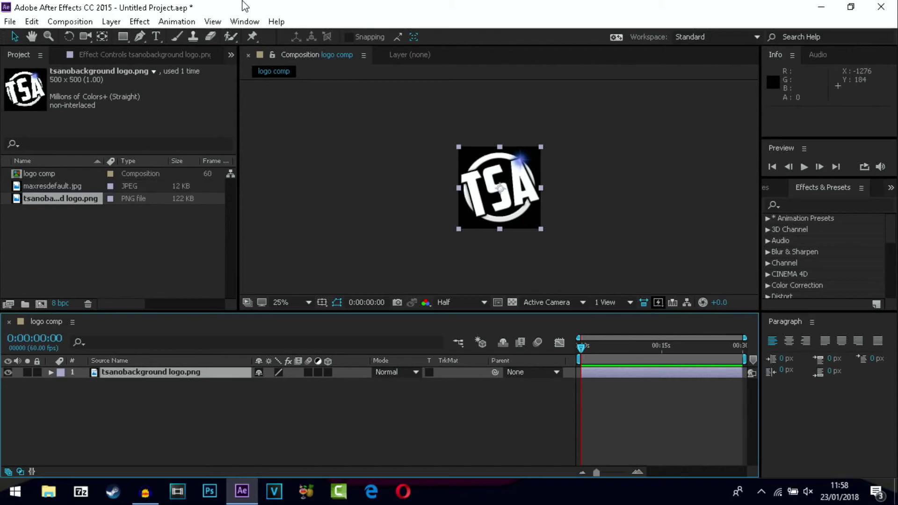
Step: Create a second composition named "3d logo" with the same settings as the logo composition
{"action": "left_click", "coordinate": [70, 22]}
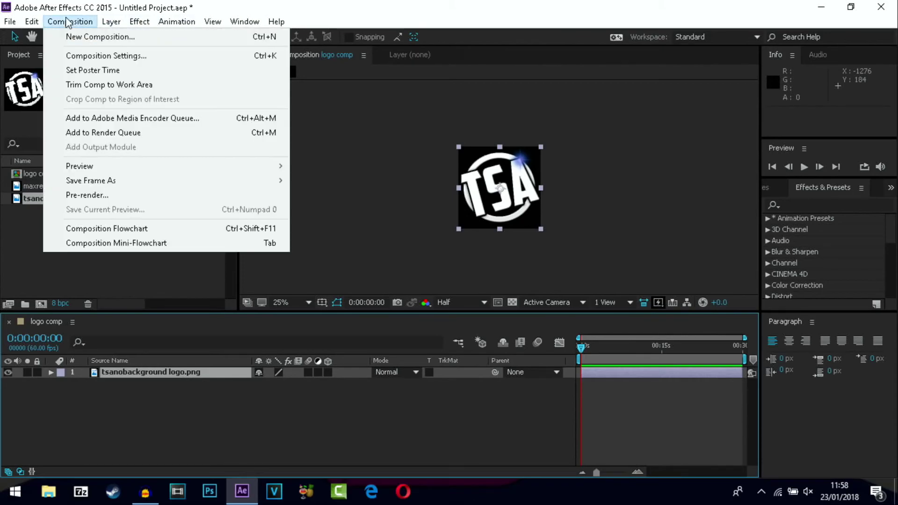
{"action": "left_click", "coordinate": [73, 42]}
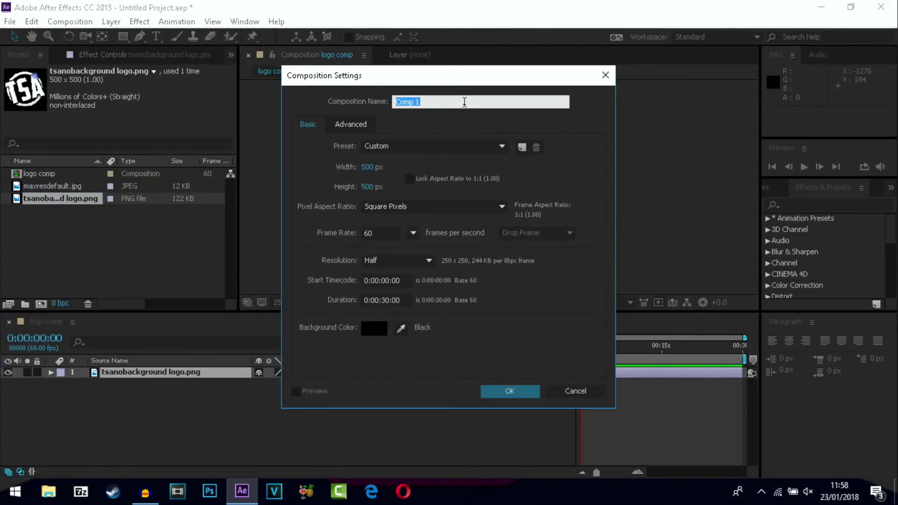
{"action": "type", "text": "3d log"}
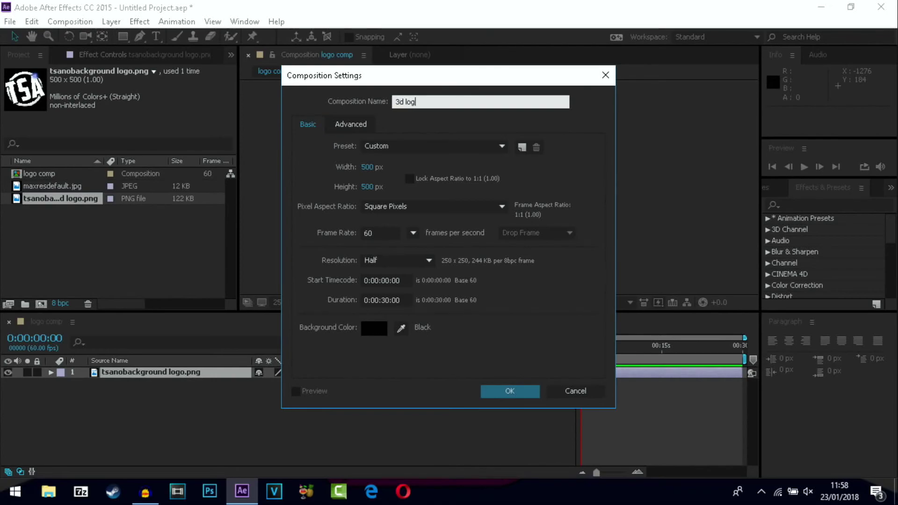
{"action": "type", "text": "o"}
{"action": "left_click", "coordinate": [499, 396]}
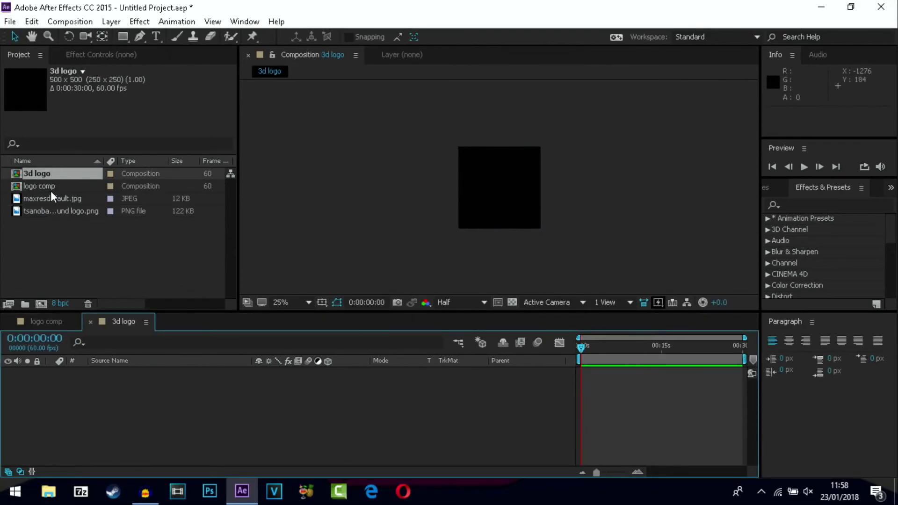
Step: Place logo comp in the 3d logo composition and turn it into a 3D layer
{"action": "left_click", "coordinate": [52, 186]}
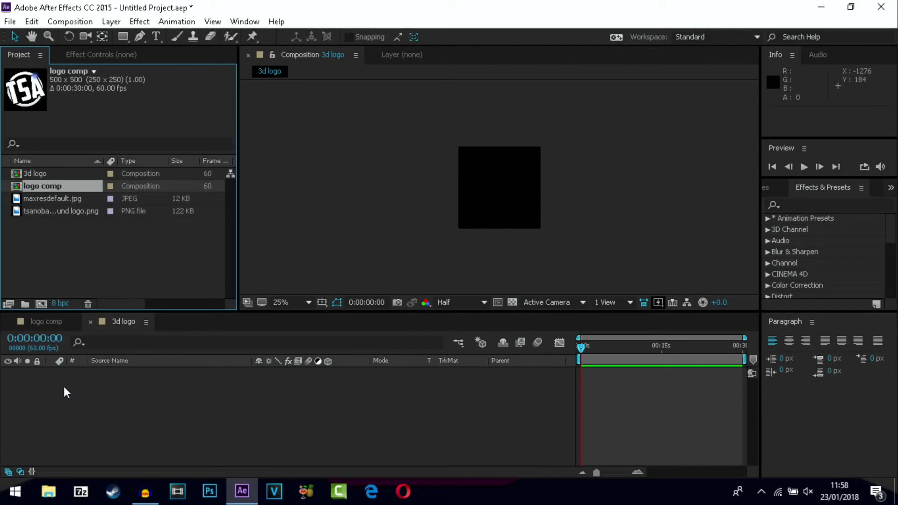
{"action": "left_click_drag", "start_coordinate": [48, 199], "coordinate": [80, 399]}
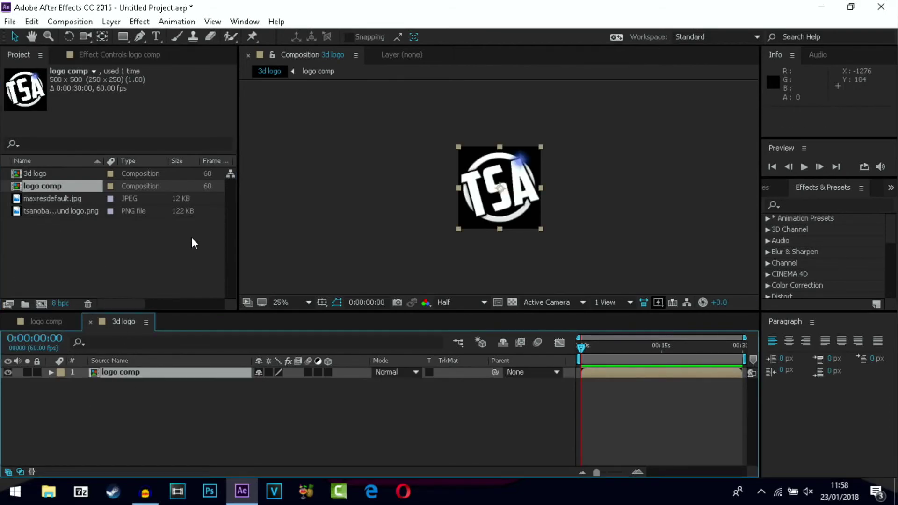
{"action": "left_click", "coordinate": [328, 372]}
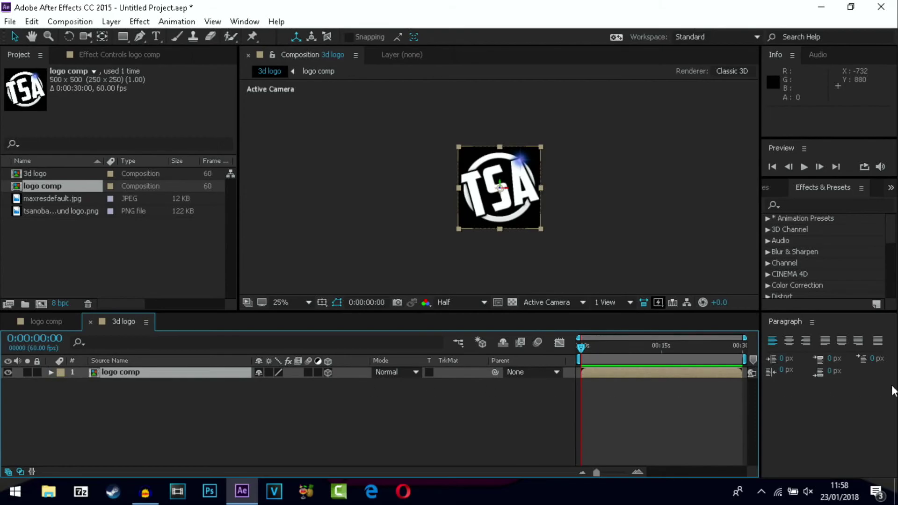
Step: Add the expression value+[0,0,index] to the Position property of the logo comp layer
{"action": "key", "text": "p"}
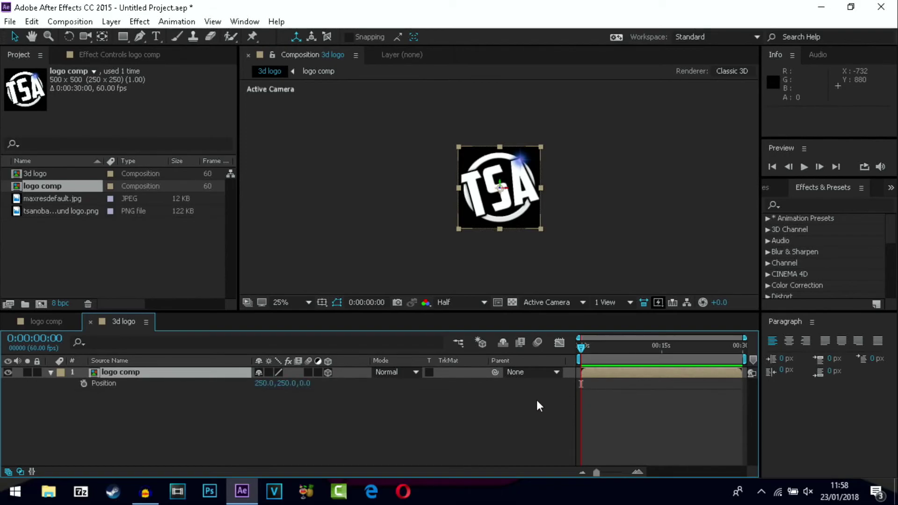
{"action": "left_click", "coordinate": [84, 383], "text": "alt"}
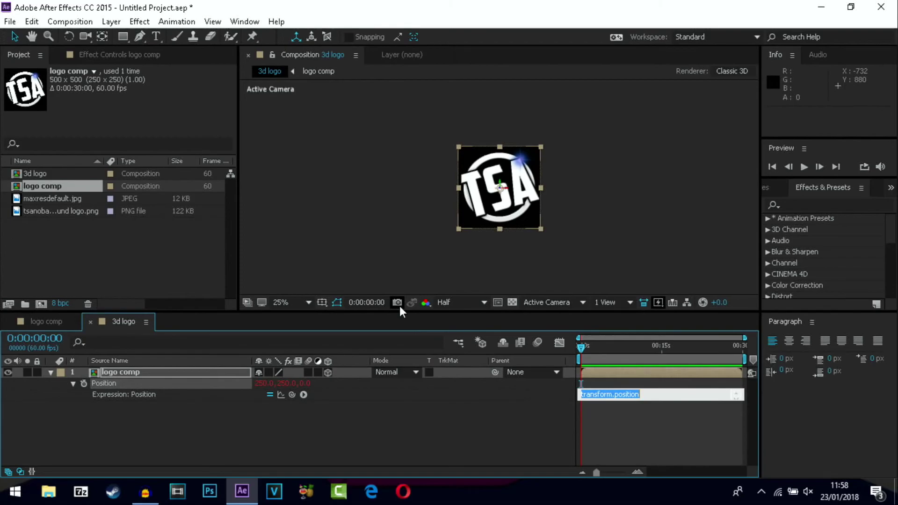
{"action": "type", "text": "value"}
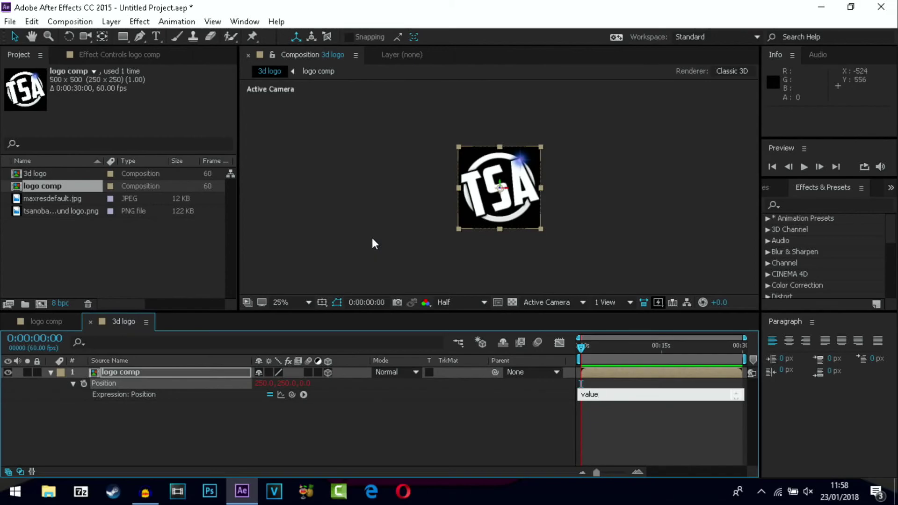
{"action": "type", "text": "+[0,0,index]"}
{"action": "left_click", "coordinate": [620, 423]}
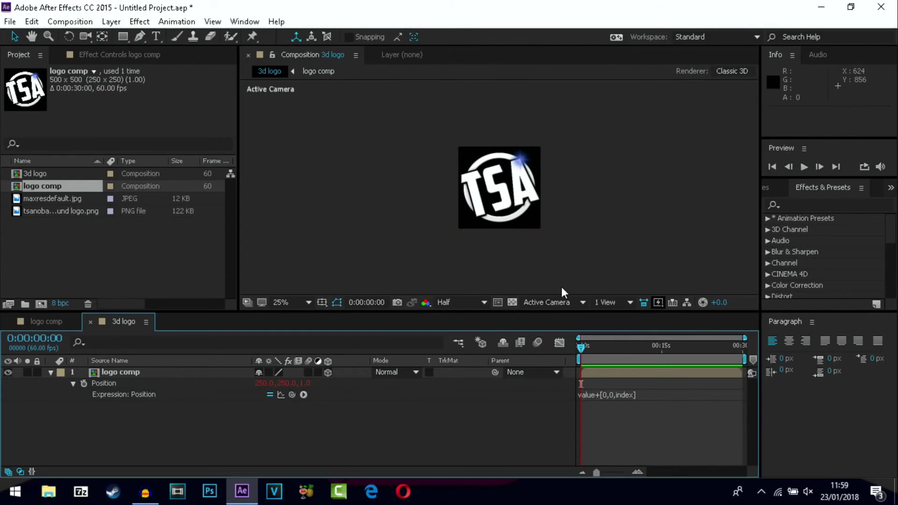
Step: Switch the composition view to Top and duplicate the logo comp layer with its position expression
{"action": "left_click", "coordinate": [577, 302]}
{"action": "left_click", "coordinate": [555, 366]}
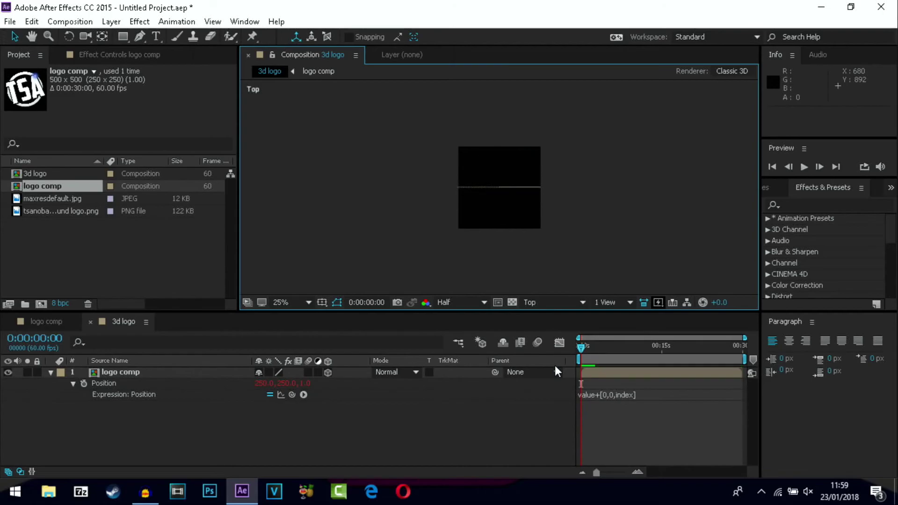
{"action": "left_click", "coordinate": [105, 374]}
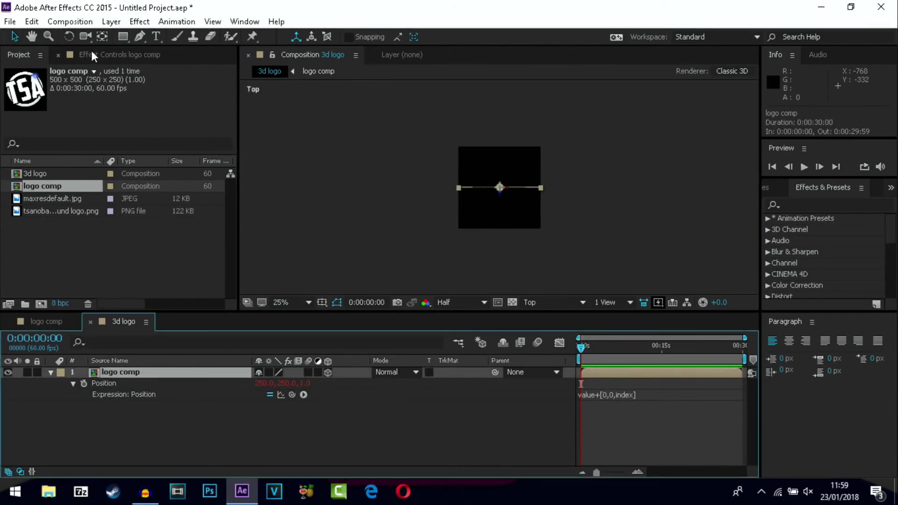
{"action": "left_click", "coordinate": [32, 21]}
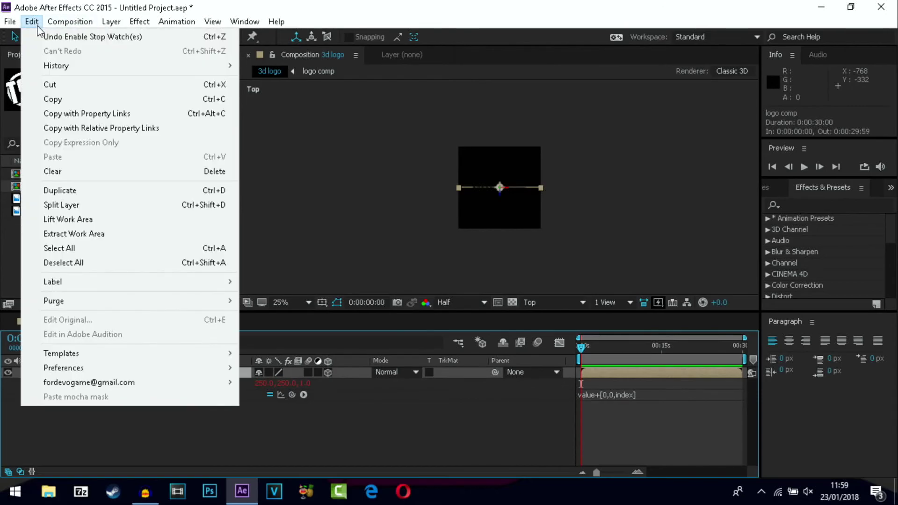
{"action": "left_click", "coordinate": [97, 189]}
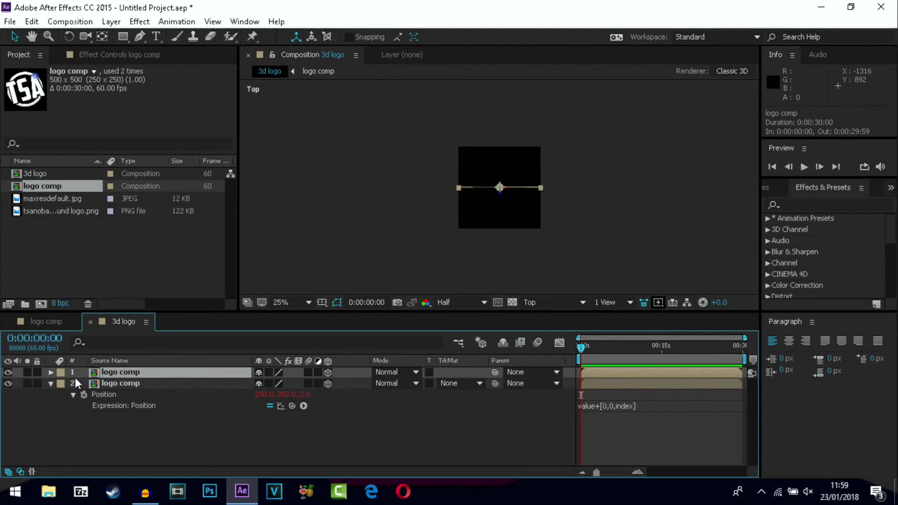
Step: Duplicate the logo comp layer repeatedly in the 3d logo composition until 25 copies are stacked in depth
{"action": "key", "text": "ctrl+d"}
{"action": "key", "text": "ctrl+d"}
{"action": "key", "text": "ctrl+d"}
{"action": "key", "text": "ctrl+d"}
{"action": "key", "text": "ctrl+d"}
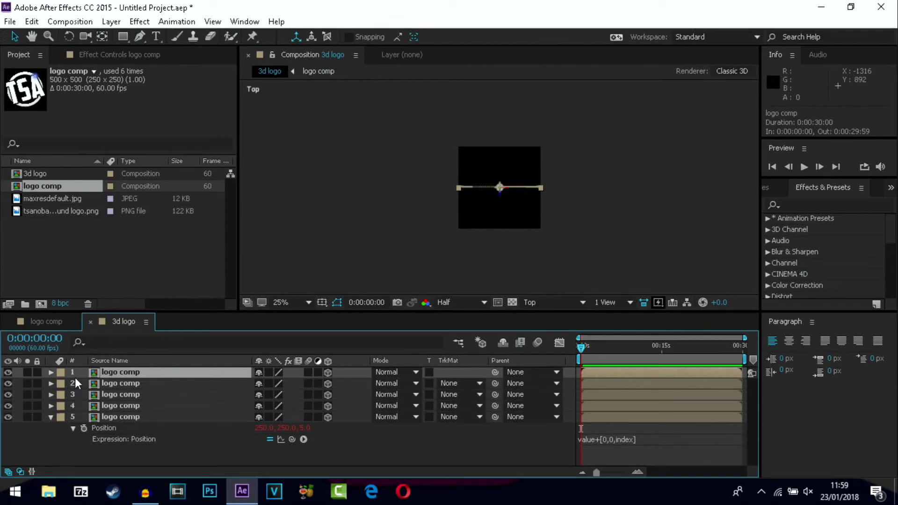
{"action": "key", "text": "ctrl+d"}
{"action": "key", "text": "ctrl+d"}
{"action": "key", "text": "ctrl+d"}
{"action": "key", "text": "ctrl+d"}
{"action": "key", "text": "ctrl+d"}
{"action": "key", "text": "ctrl+d"}
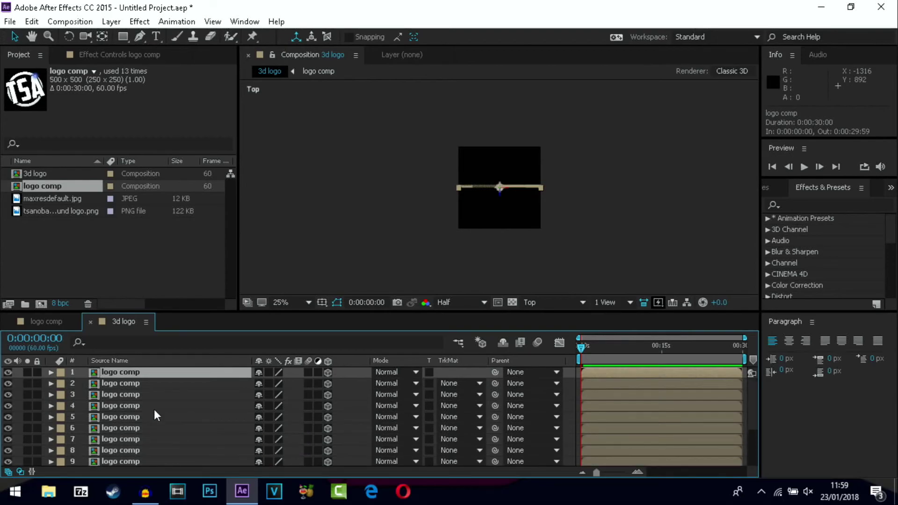
{"action": "scroll", "coordinate": [153, 409], "scroll_direction": "down", "scroll_amount": 2}
{"action": "key", "text": "ctrl+d"}
{"action": "key", "text": "ctrl+d"}
{"action": "key", "text": "ctrl+d"}
{"action": "key", "text": "ctrl+d"}
{"action": "key", "text": "ctrl+d"}
{"action": "key", "text": "ctrl+d"}
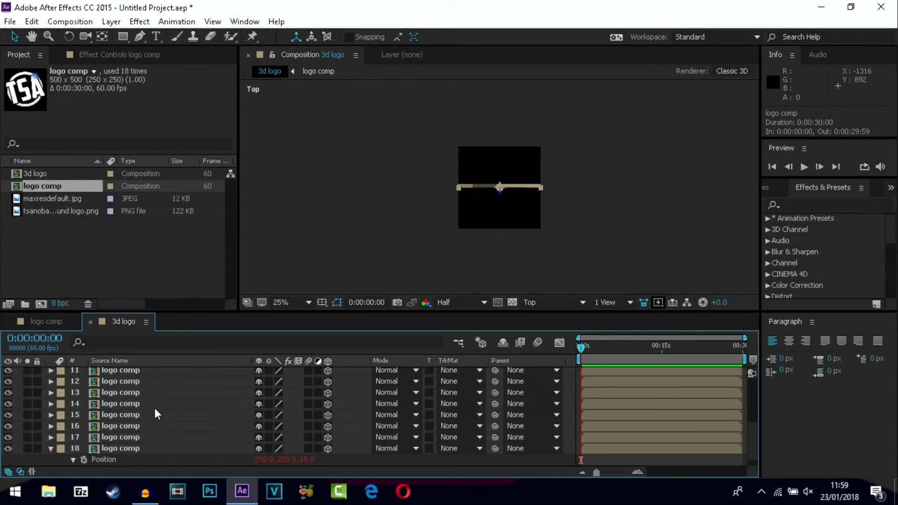
{"action": "key", "text": "ctrl+d"}
{"action": "key", "text": "ctrl+d"}
{"action": "key", "text": "ctrl+d"}
{"action": "key", "text": "ctrl+d"}
{"action": "key", "text": "ctrl+d"}
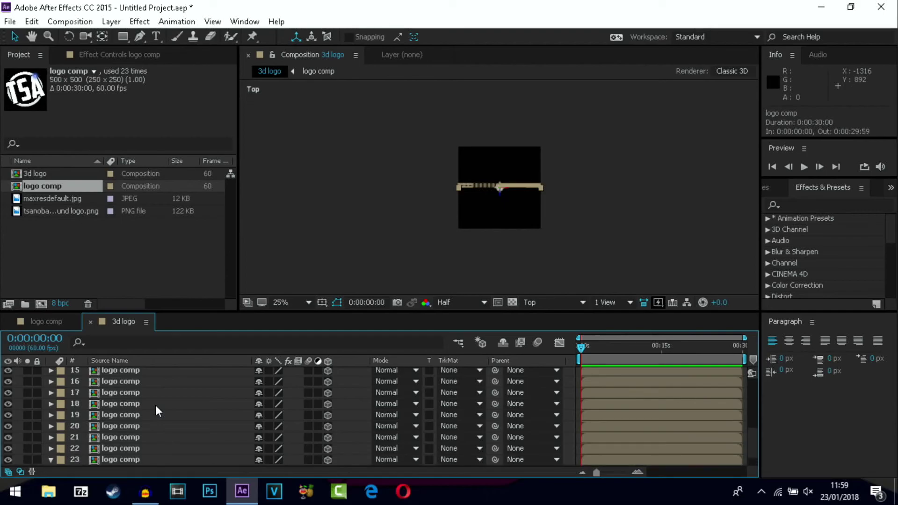
{"action": "key", "text": "ctrl+d"}
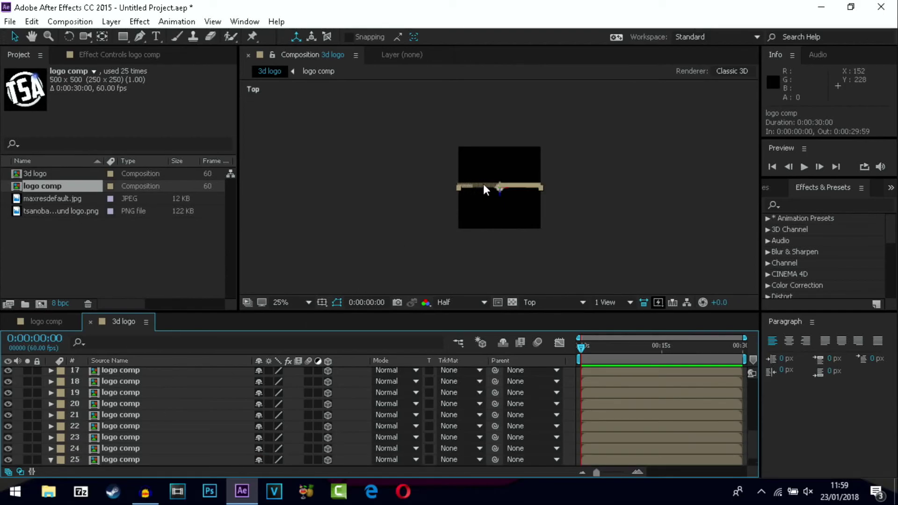
{"action": "key", "text": "ctrl+v"}
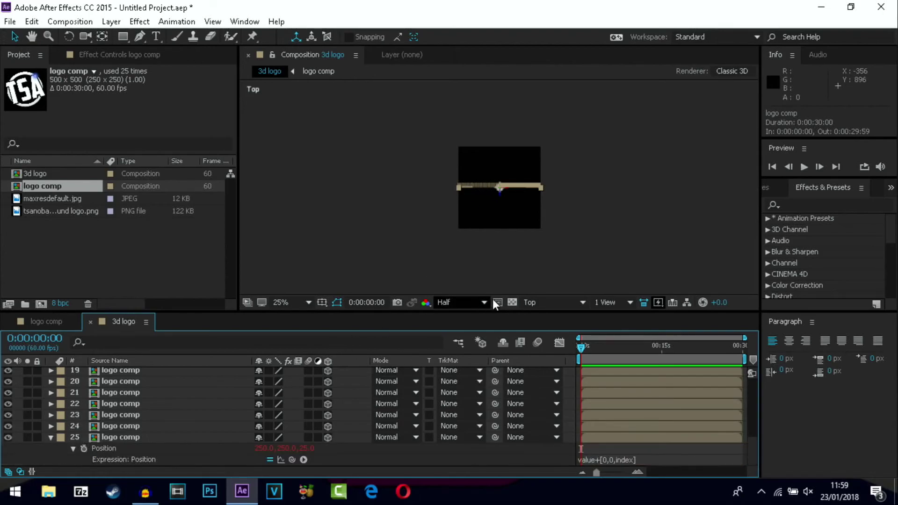
Step: Inspect the stacked logo layers in Custom View 1 and return the composition to the Active Camera view
{"action": "left_click", "coordinate": [549, 301]}
{"action": "left_click", "coordinate": [555, 427]}
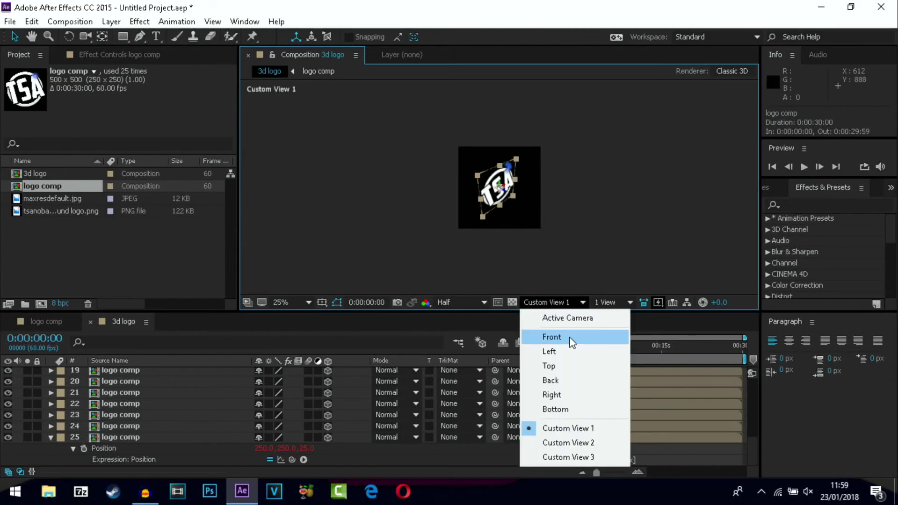
{"action": "left_click", "coordinate": [573, 316]}
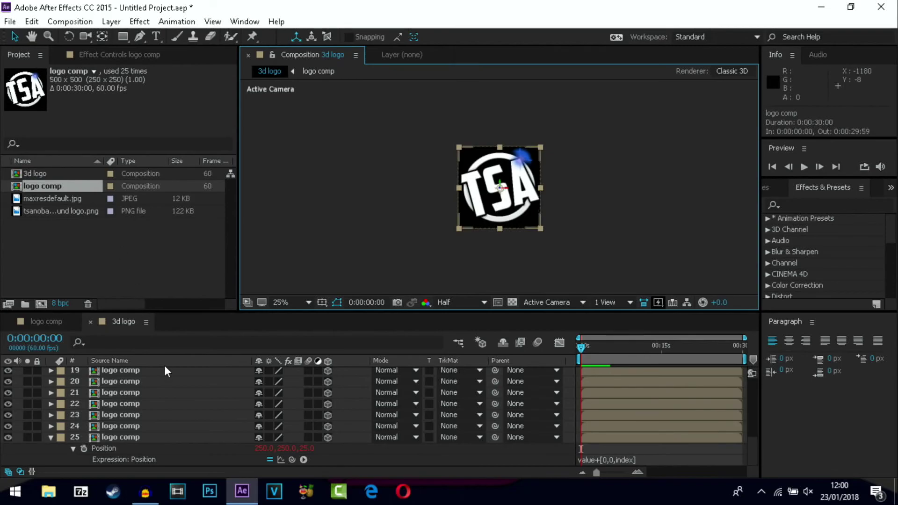
Step: Create a new composition named "Final logo" with a width of 1920 px and a height of 1080 px
{"action": "scroll", "coordinate": [164, 369], "scroll_direction": "up", "scroll_amount": 8}
{"action": "left_click", "coordinate": [122, 376]}
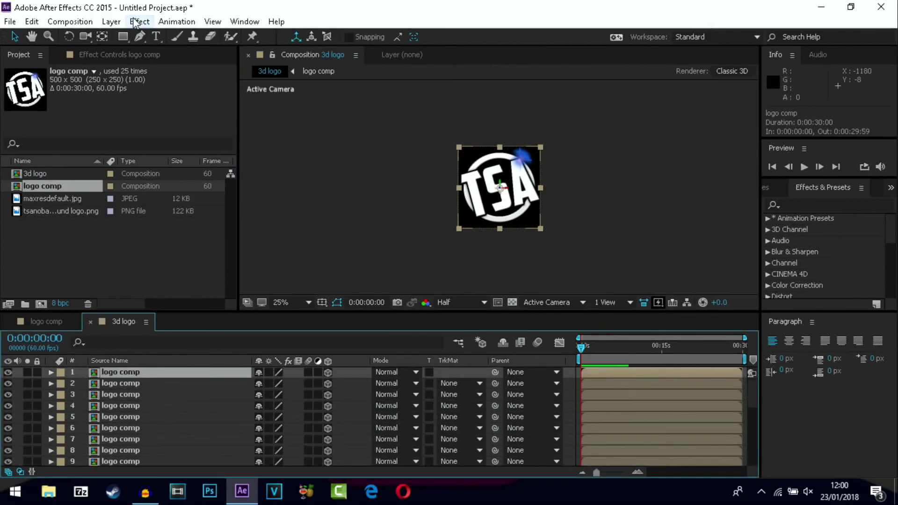
{"action": "left_click", "coordinate": [70, 22]}
{"action": "left_click", "coordinate": [74, 40]}
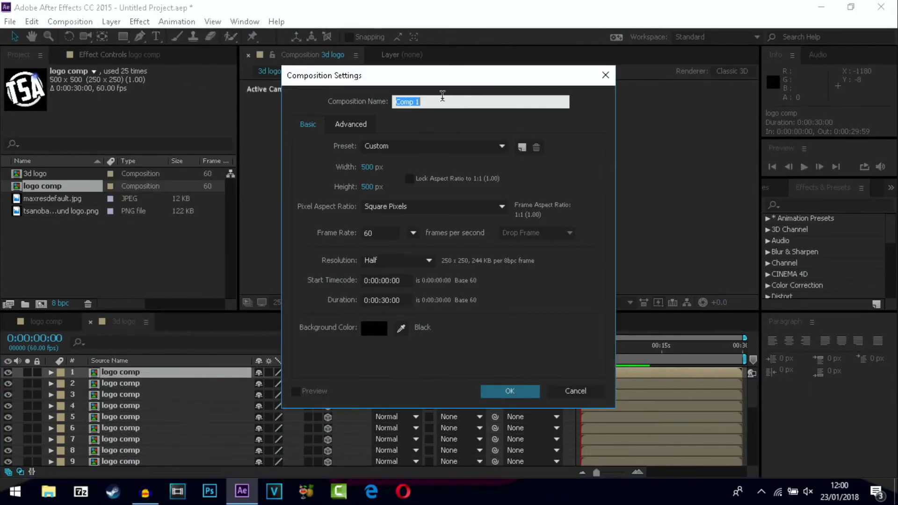
{"action": "type", "text": "Final logo"}
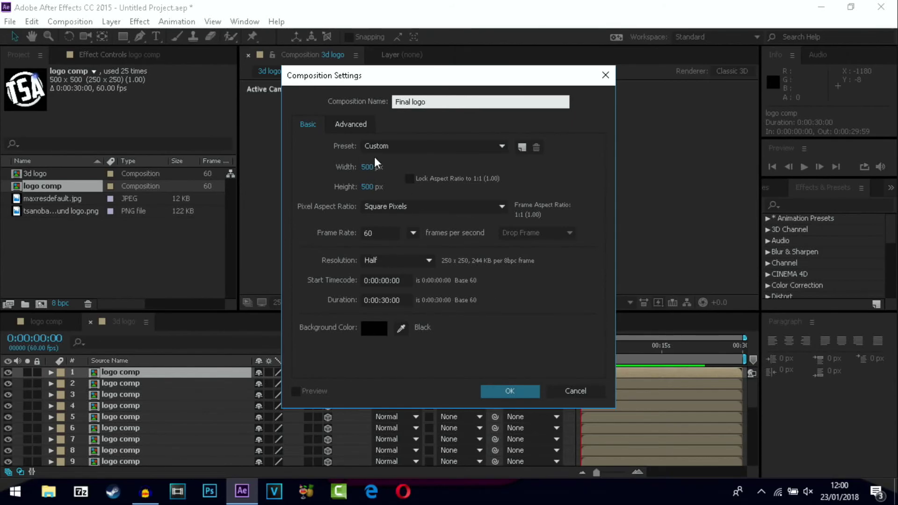
{"action": "left_click", "coordinate": [367, 168]}
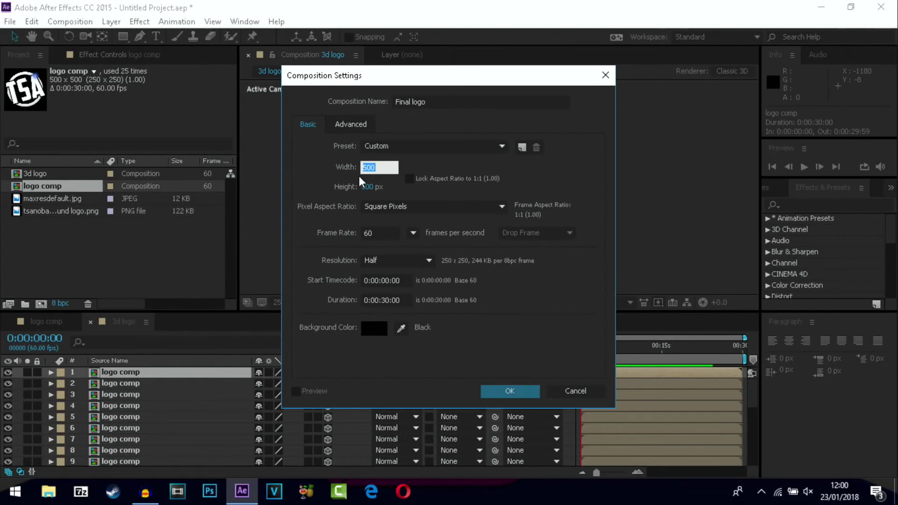
{"action": "type", "text": "192"}
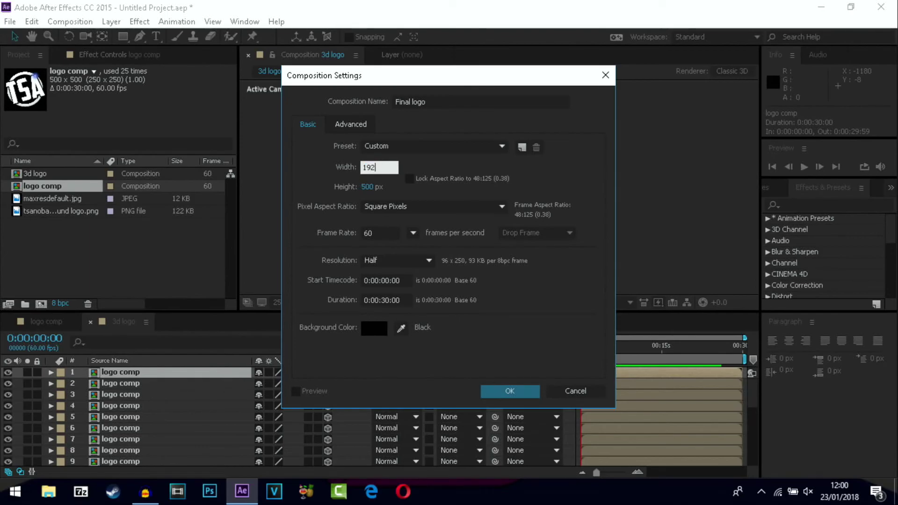
{"action": "type", "text": "0"}
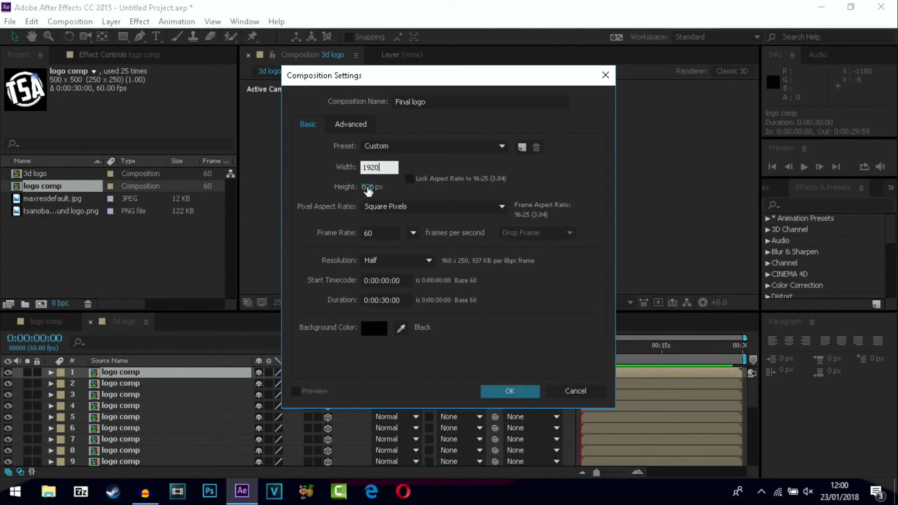
{"action": "left_click", "coordinate": [368, 186]}
{"action": "type", "text": "1080"}
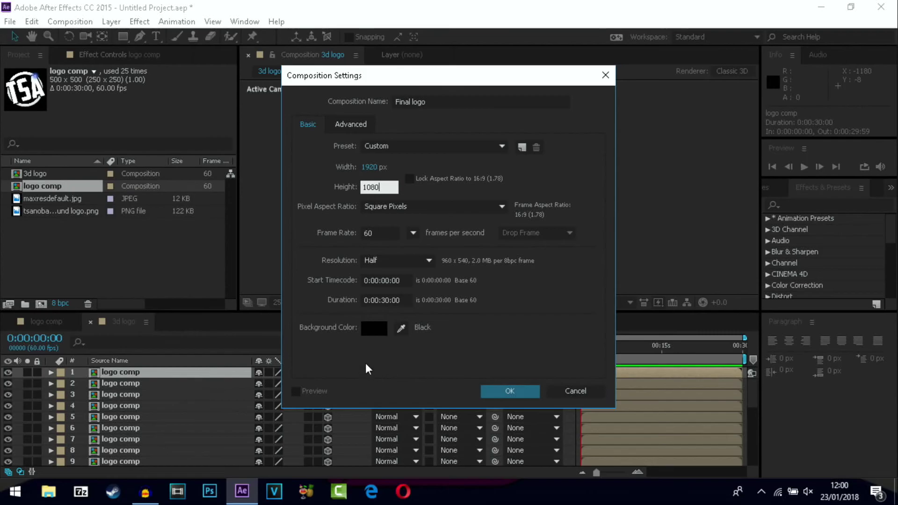
{"action": "left_click", "coordinate": [509, 393]}
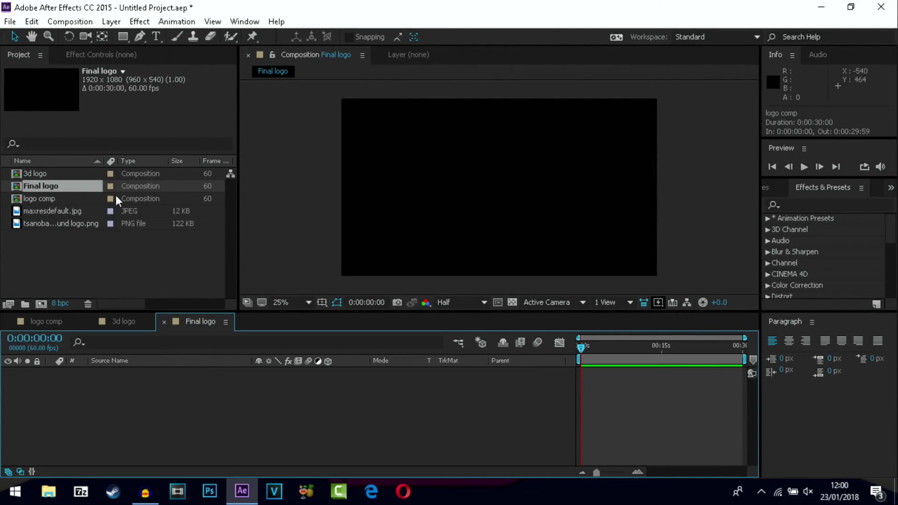
Step: Add the 3d logo composition as a layer in Final logo and expand its Transform properties
{"action": "left_click", "coordinate": [41, 173]}
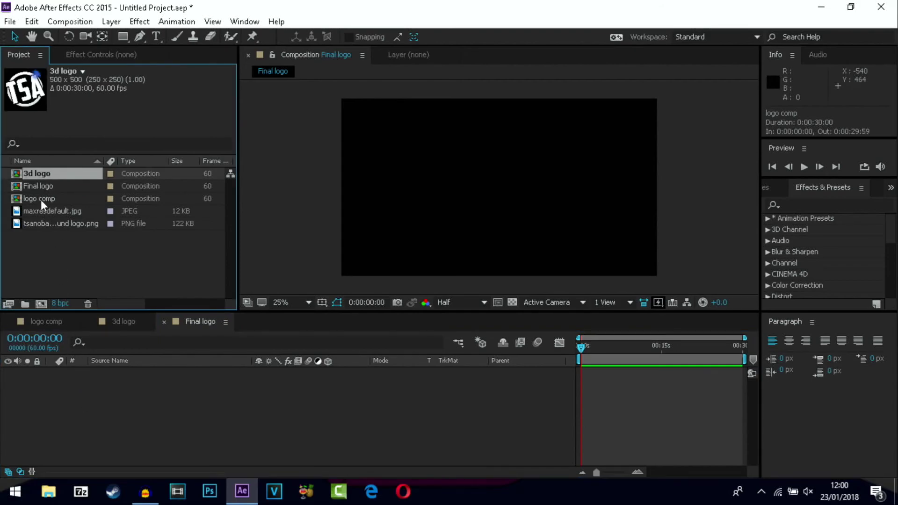
{"action": "left_click_drag", "start_coordinate": [46, 174], "coordinate": [76, 394]}
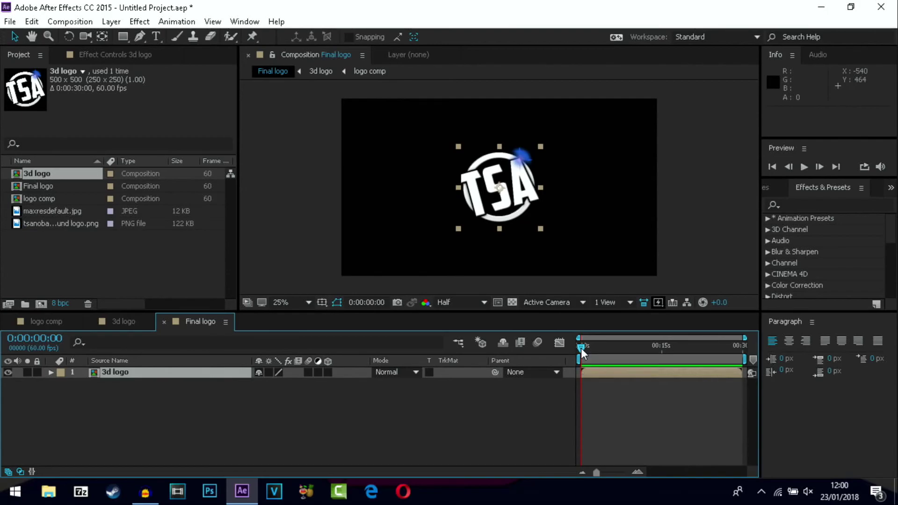
{"action": "left_click", "coordinate": [50, 372]}
{"action": "left_click", "coordinate": [61, 384]}
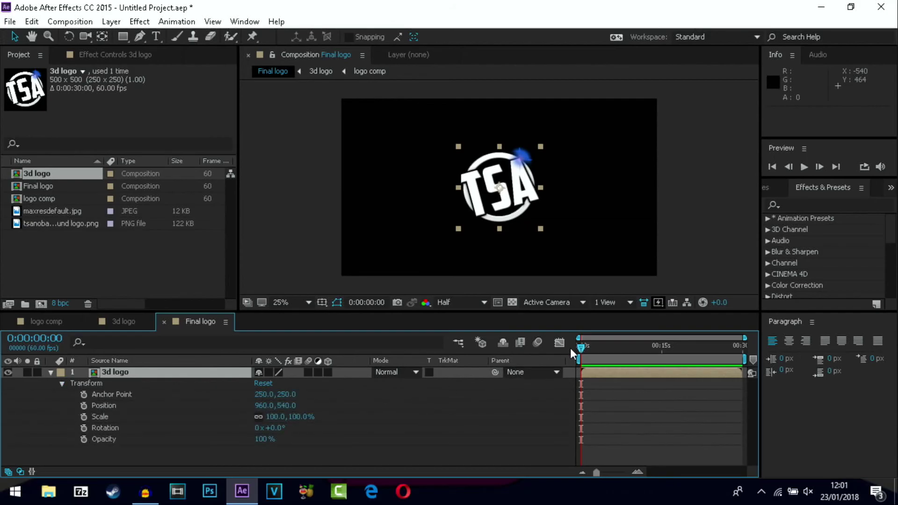
Step: Go to the end of the timeline and enable 3D and Collapse Transformations on the 3d logo layer
{"action": "left_click_drag", "start_coordinate": [582, 344], "coordinate": [758, 350]}
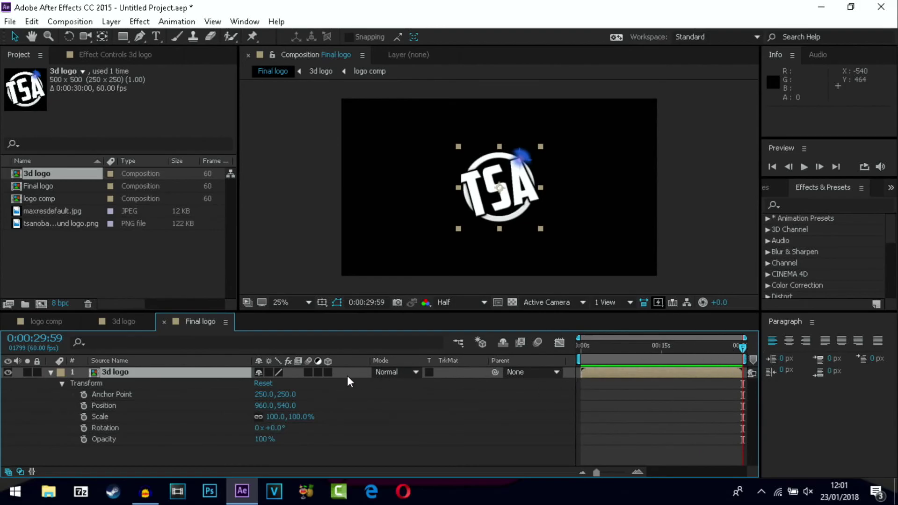
{"action": "left_click", "coordinate": [329, 372]}
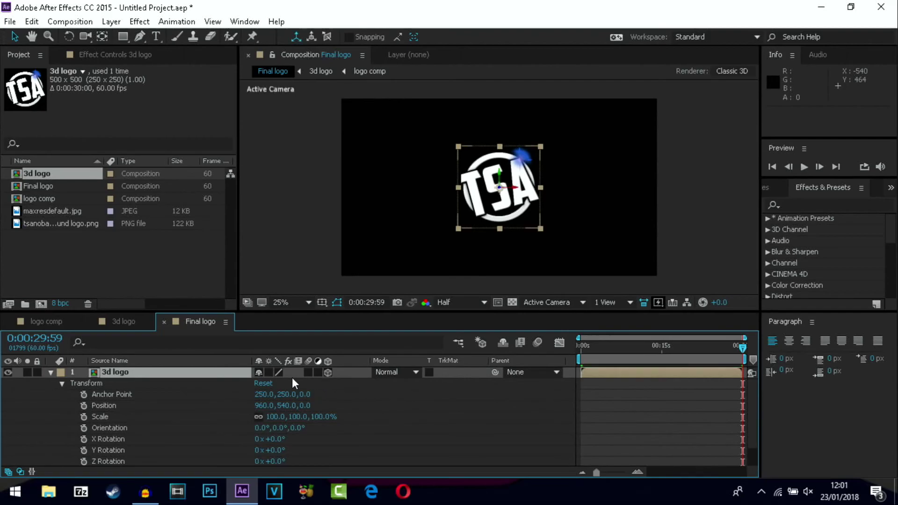
{"action": "left_click", "coordinate": [269, 371]}
Step: Set a Y Rotation keyframe of 5 full revolutions on the 3d logo layer at 0:00:29:59
{"action": "scroll", "coordinate": [139, 429], "scroll_direction": "down", "scroll_amount": 1}
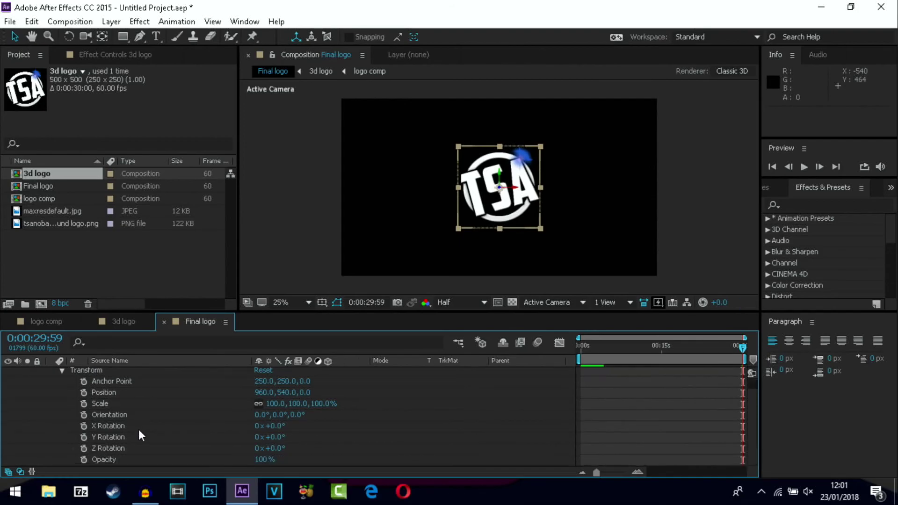
{"action": "scroll", "coordinate": [508, 247], "scroll_direction": "up", "scroll_amount": 2}
{"action": "scroll", "coordinate": [490, 205], "scroll_direction": "down", "scroll_amount": 2}
{"action": "scroll", "coordinate": [104, 408], "scroll_direction": "up", "scroll_amount": 1}
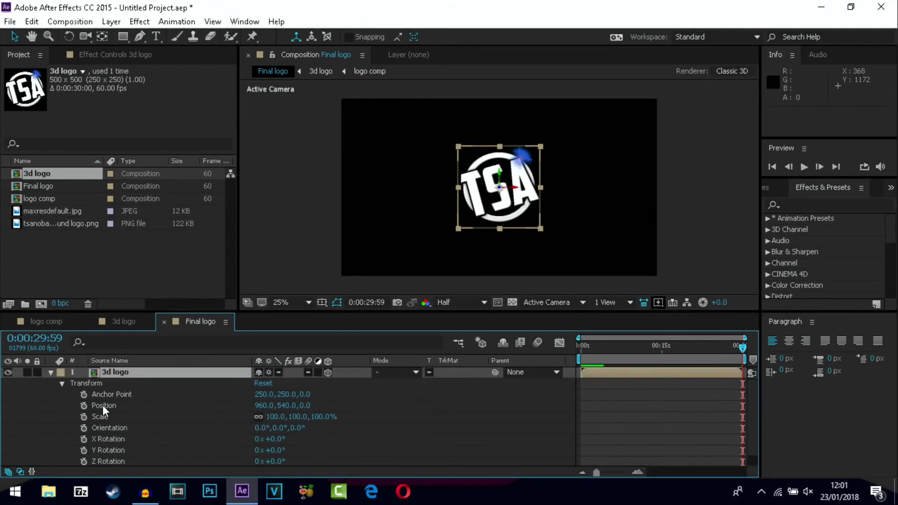
{"action": "left_click", "coordinate": [61, 383]}
{"action": "left_click", "coordinate": [61, 383]}
{"action": "scroll", "coordinate": [94, 407], "scroll_direction": "down", "scroll_amount": 1}
{"action": "scroll", "coordinate": [117, 430], "scroll_direction": "down", "scroll_amount": 1}
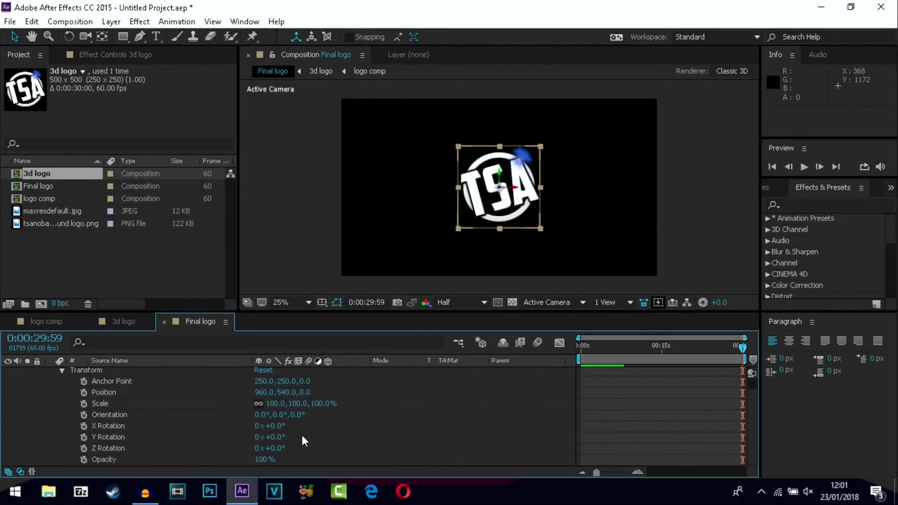
{"action": "left_click", "coordinate": [257, 437]}
{"action": "left_click", "coordinate": [84, 438]}
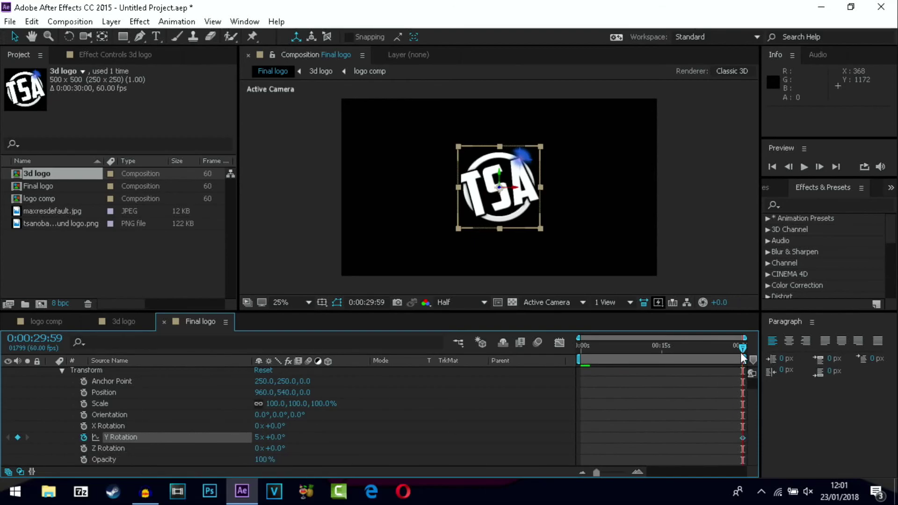
Step: Set a Y Rotation keyframe of 0 revolutions on the 3d logo layer at 0:00:00:00
{"action": "left_click_drag", "start_coordinate": [742, 347], "coordinate": [564, 361]}
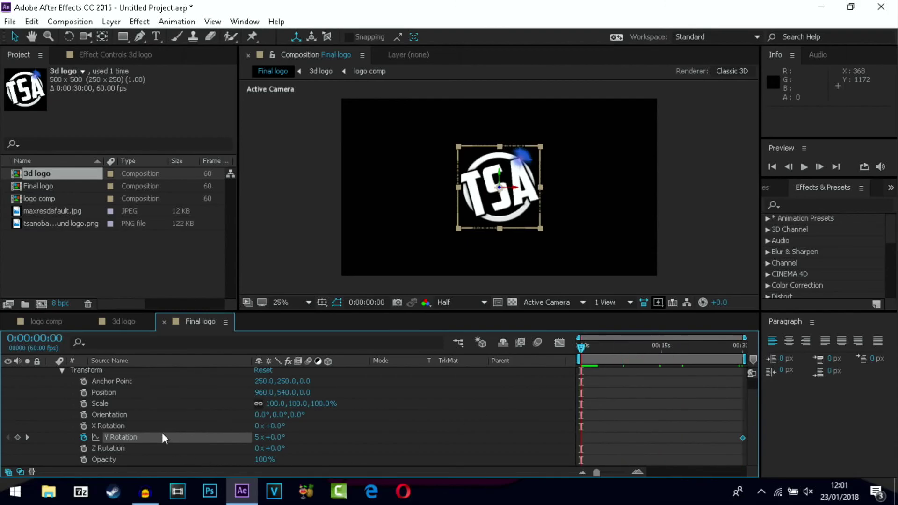
{"action": "left_click", "coordinate": [260, 437]}
{"action": "type", "text": "0"}
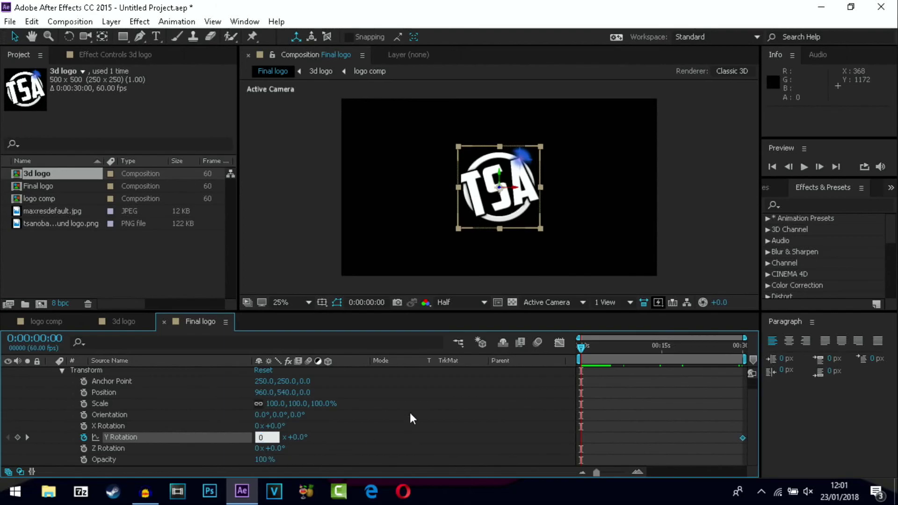
{"action": "left_click", "coordinate": [410, 411]}
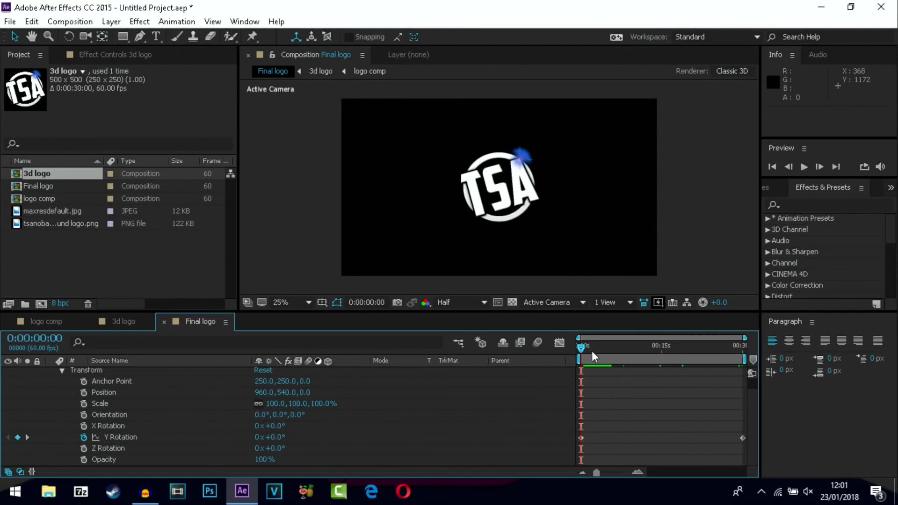
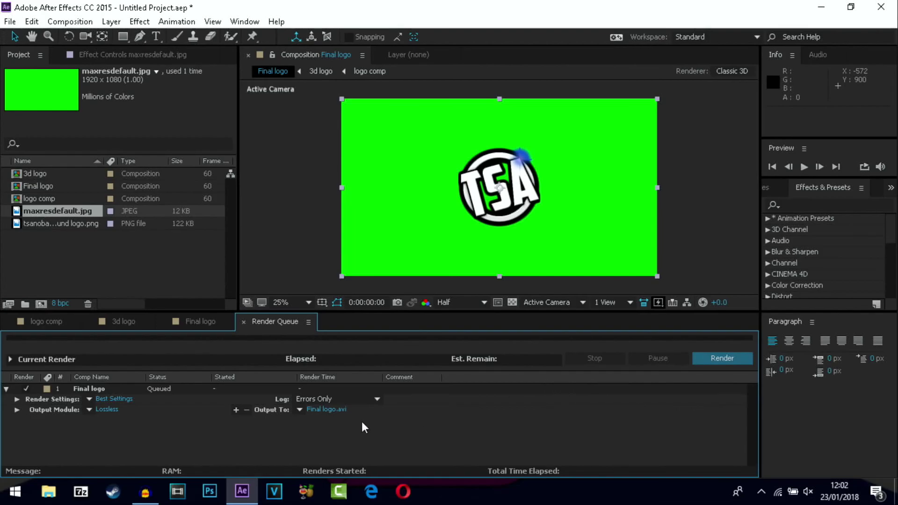
Step: Set the output movie file name to "aelogo rotate" and render the queued Final logo composition
{"action": "left_click", "coordinate": [336, 409]}
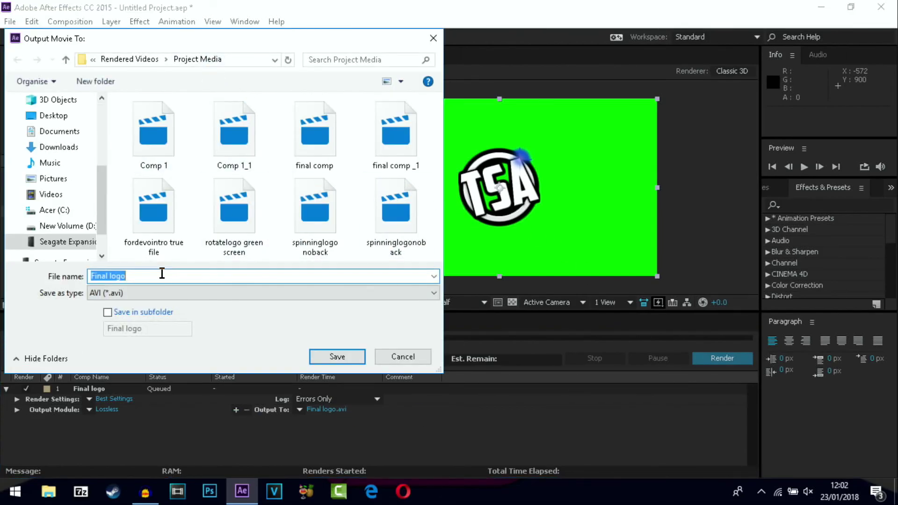
{"action": "type", "text": "aelogo r"}
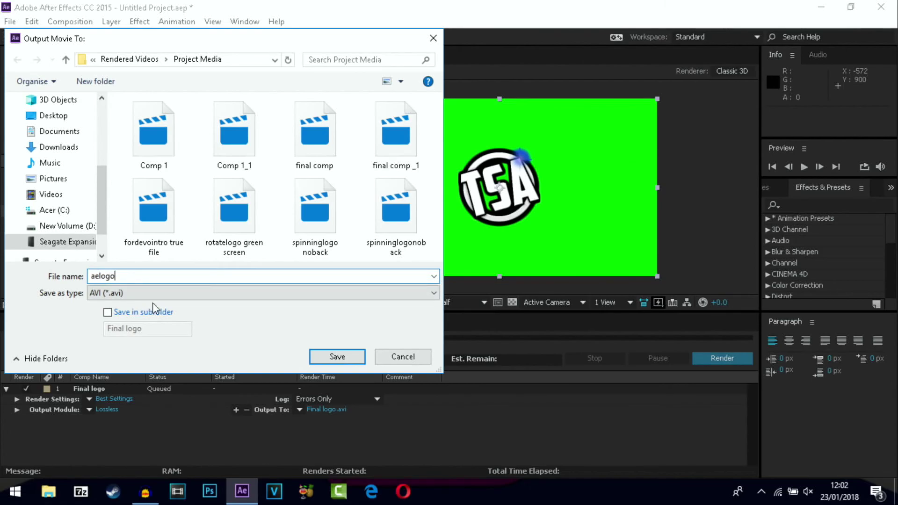
{"action": "type", "text": "oy"}
{"action": "key", "text": "BackSpace"}
{"action": "left_click", "coordinate": [317, 362]}
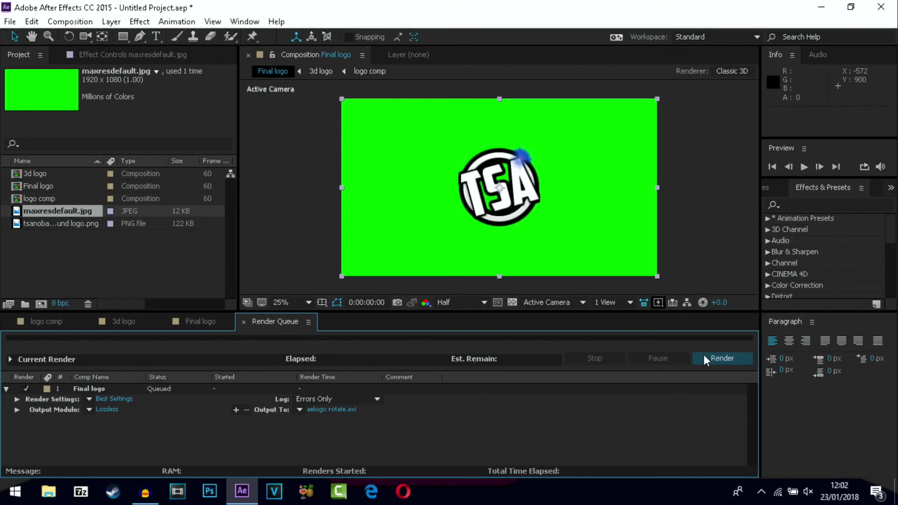
{"action": "left_click", "coordinate": [704, 355]}
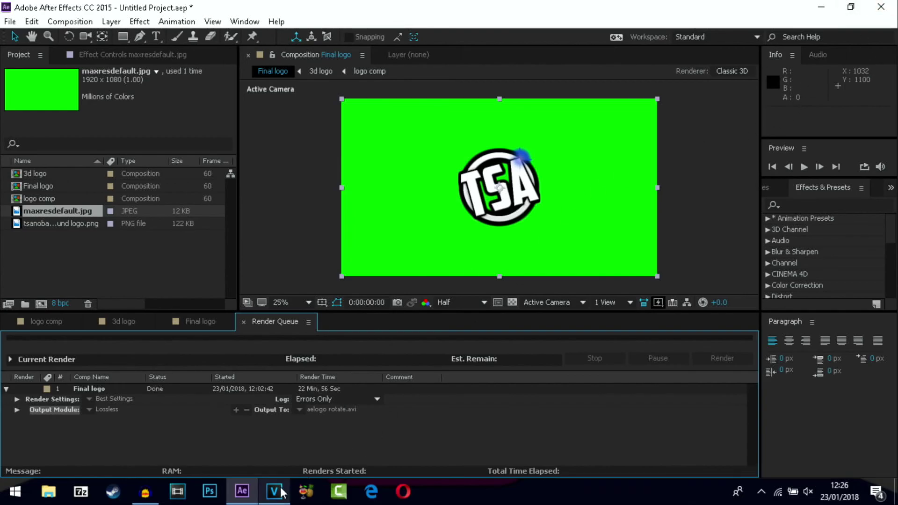
Step: Quit After Effects and answer the dialog shown on closing
{"action": "left_click", "coordinate": [886, 6]}
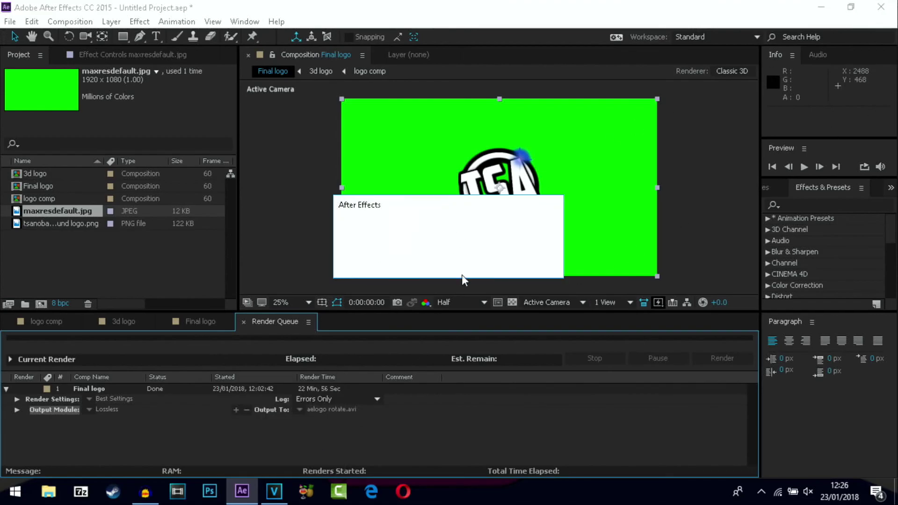
{"action": "left_click", "coordinate": [472, 261]}
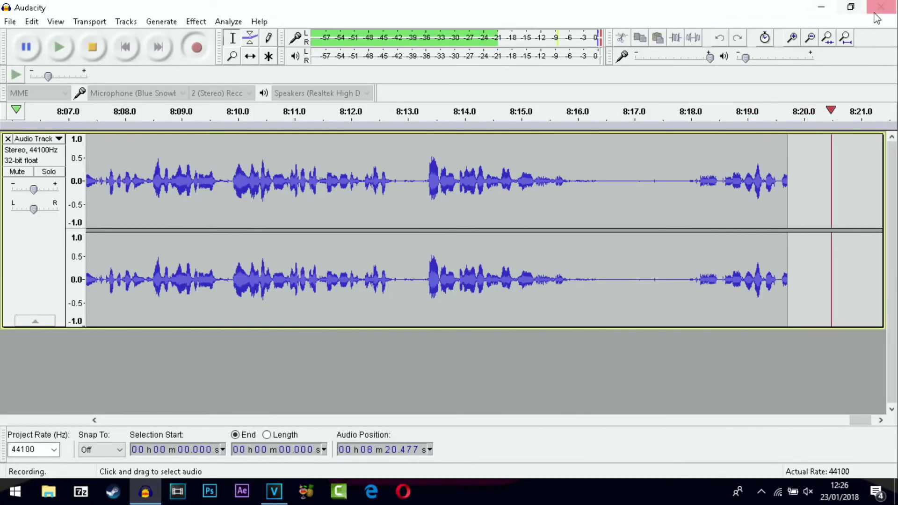
Step: Switch to VEGAS Pro, open the aelogo rotate video without matching the project settings to it, and add it to the timeline
{"action": "left_click", "coordinate": [274, 491]}
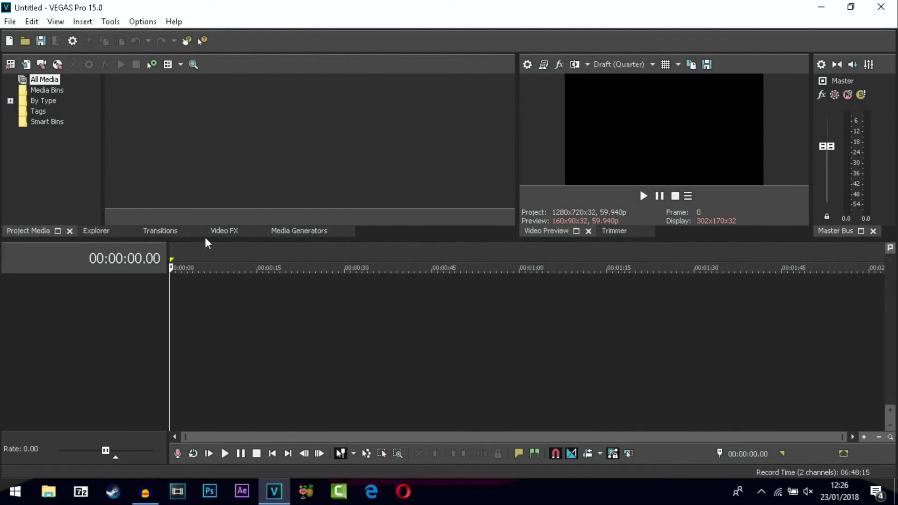
{"action": "left_click", "coordinate": [8, 22]}
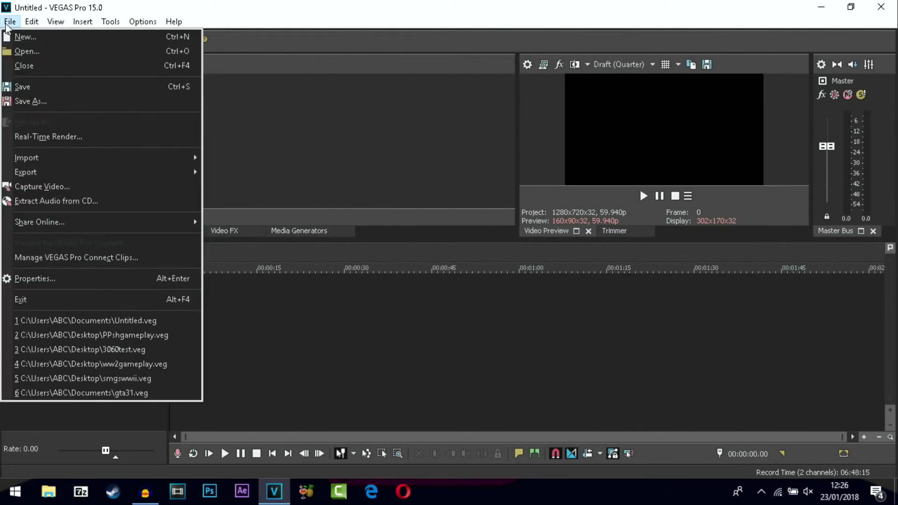
{"action": "left_click", "coordinate": [49, 53]}
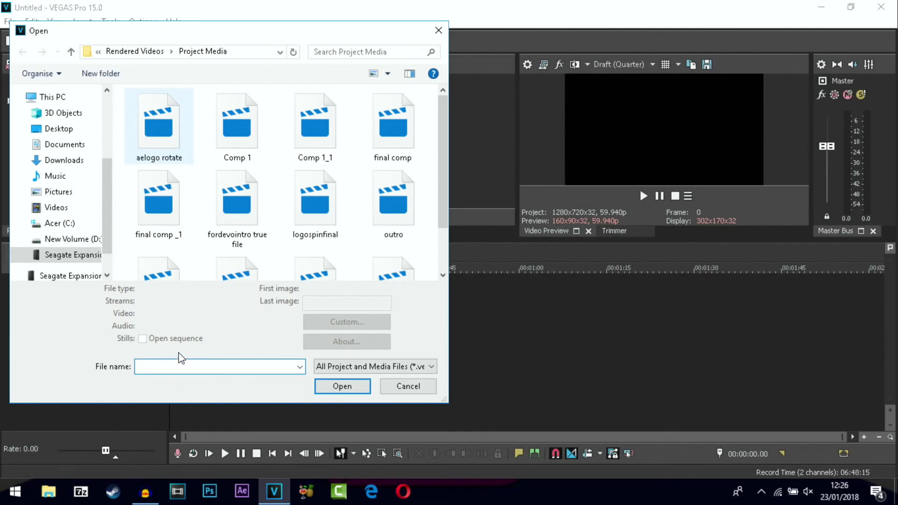
{"action": "key", "text": "space"}
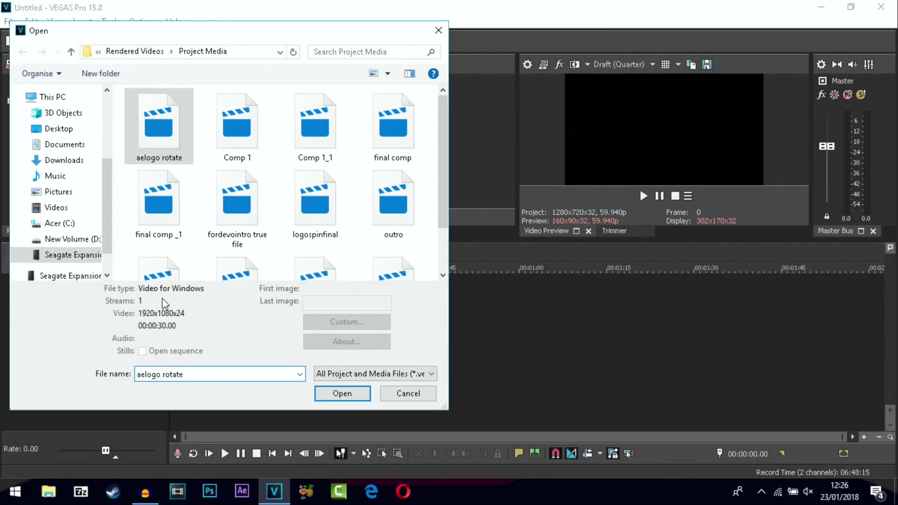
{"action": "left_click", "coordinate": [339, 393]}
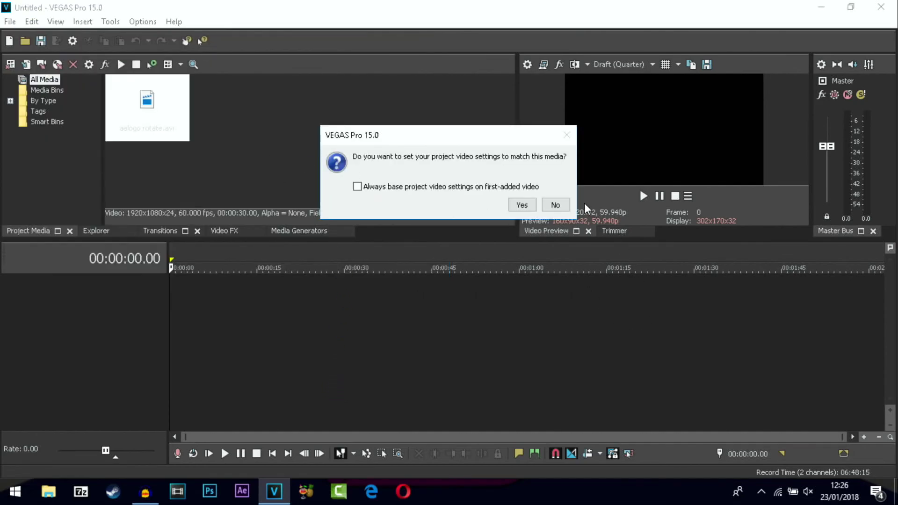
{"action": "left_click", "coordinate": [556, 205]}
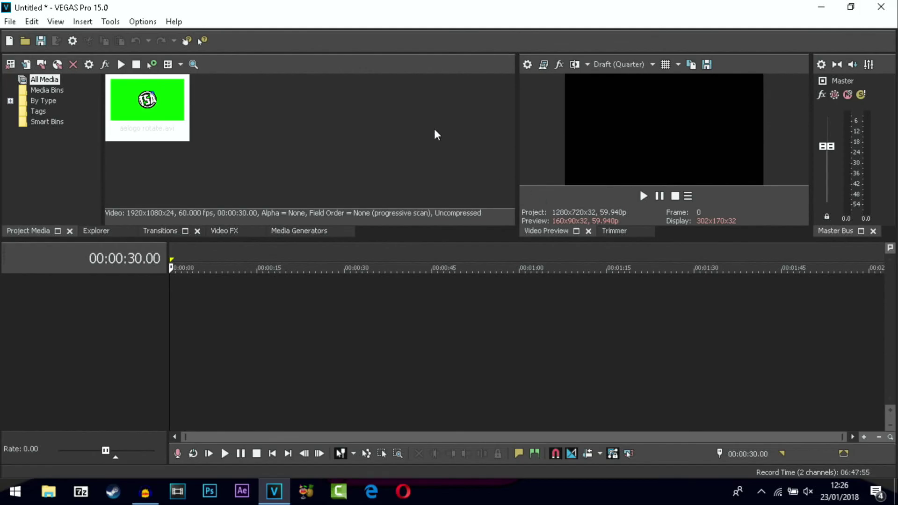
{"action": "double_click", "coordinate": [118, 112]}
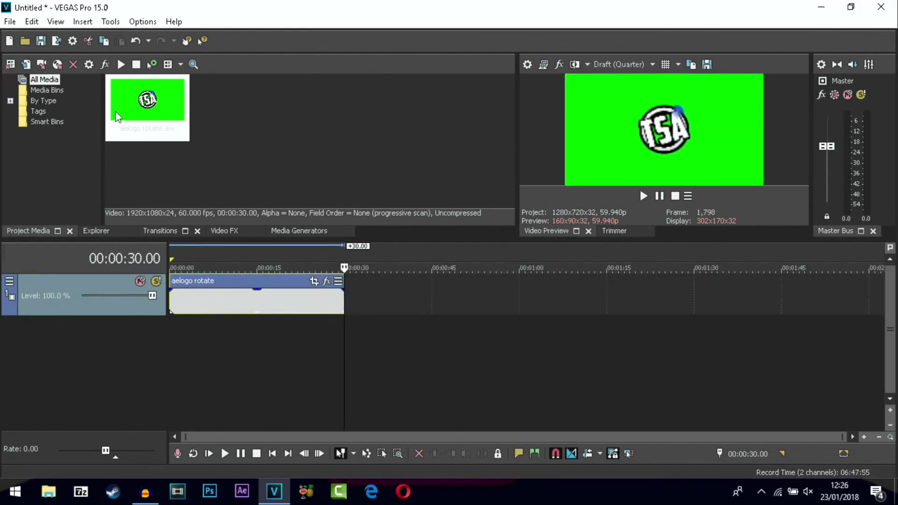
Step: Check the file size of the aelogo rotate video in its properties, in the Project Media folder
{"action": "left_click", "coordinate": [61, 495]}
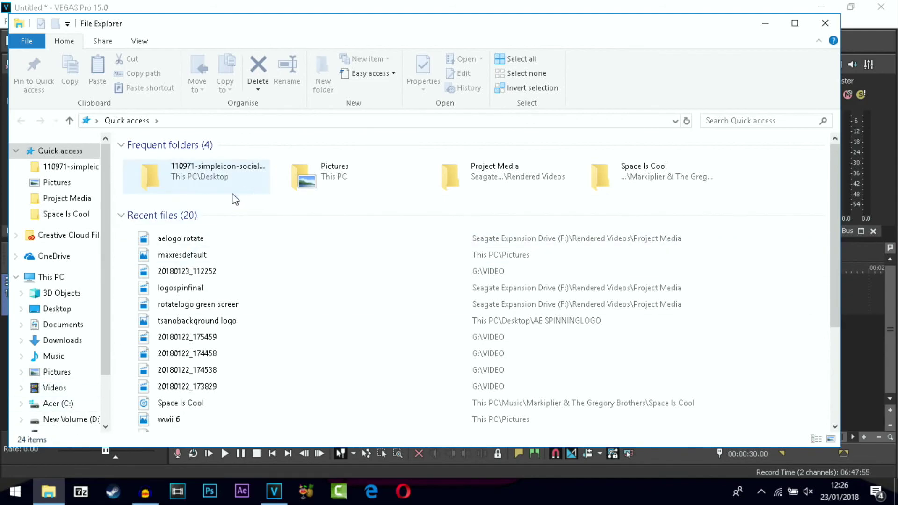
{"action": "double_click", "coordinate": [461, 178]}
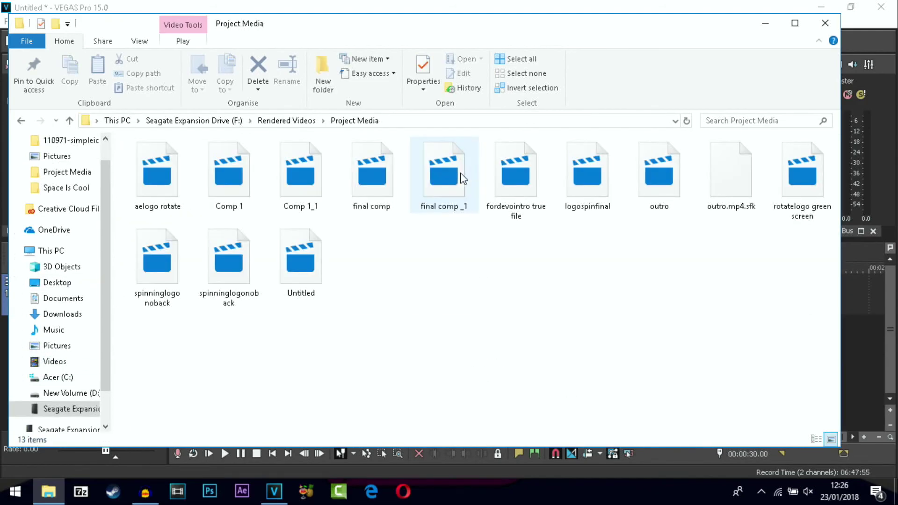
{"action": "right_click", "coordinate": [193, 185]}
{"action": "left_click", "coordinate": [204, 424]}
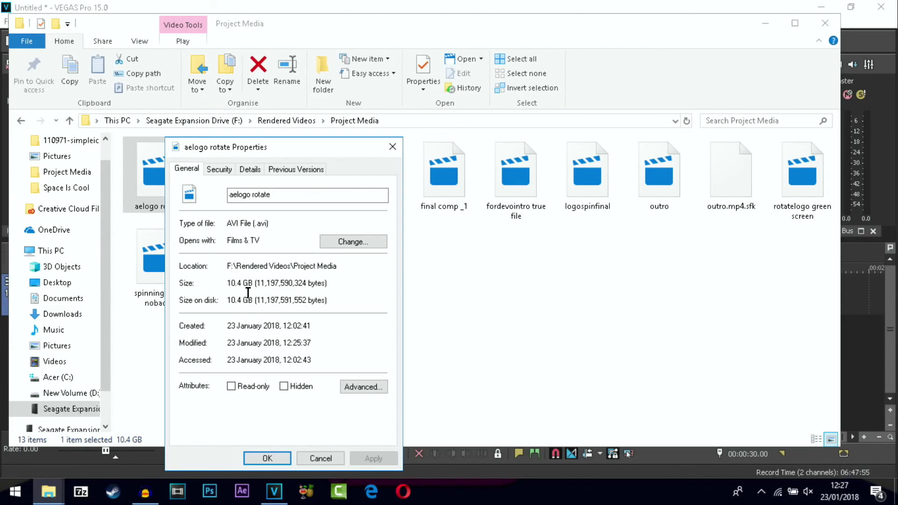
{"action": "left_click", "coordinate": [392, 150]}
{"action": "left_click", "coordinate": [765, 23]}
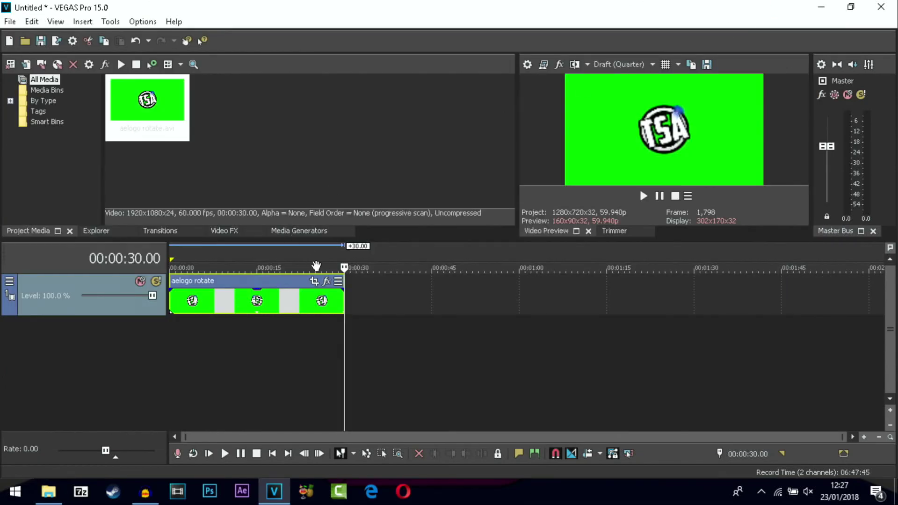
Step: Try rendering the clip's full range as aelogo.mp4 with the MAGIX AVC/AAC MP4 template Internet HD 1080p 59.94 fps (Intel QSV), then cancel
{"action": "left_click", "coordinate": [383, 361]}
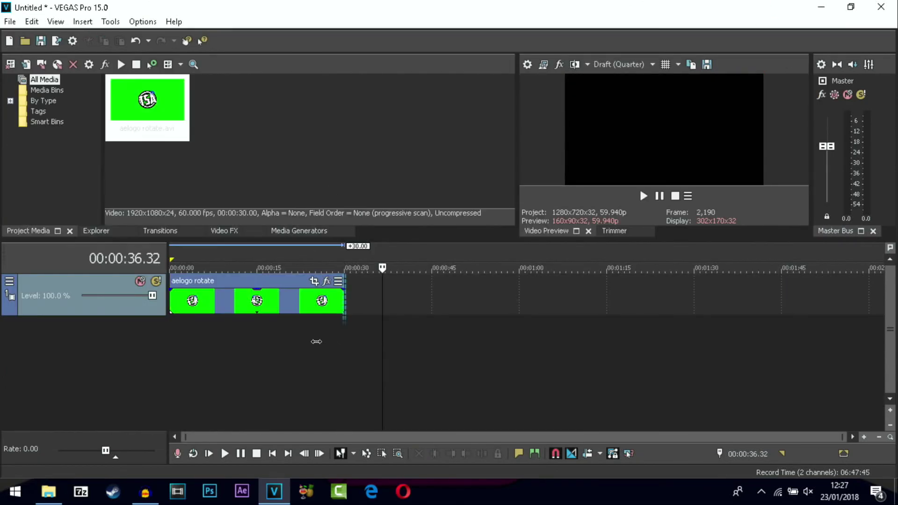
{"action": "left_click_drag", "start_coordinate": [340, 349], "coordinate": [26, 325]}
{"action": "left_click", "coordinate": [9, 21]}
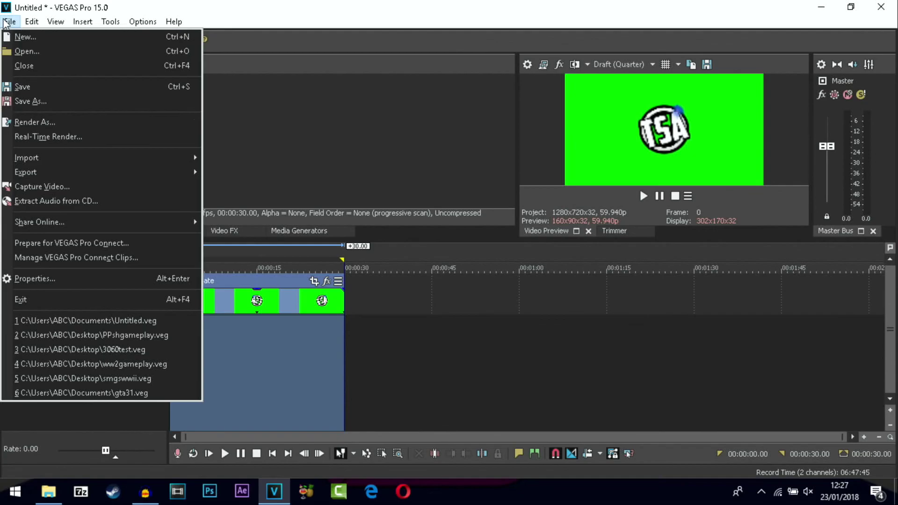
{"action": "left_click", "coordinate": [74, 123]}
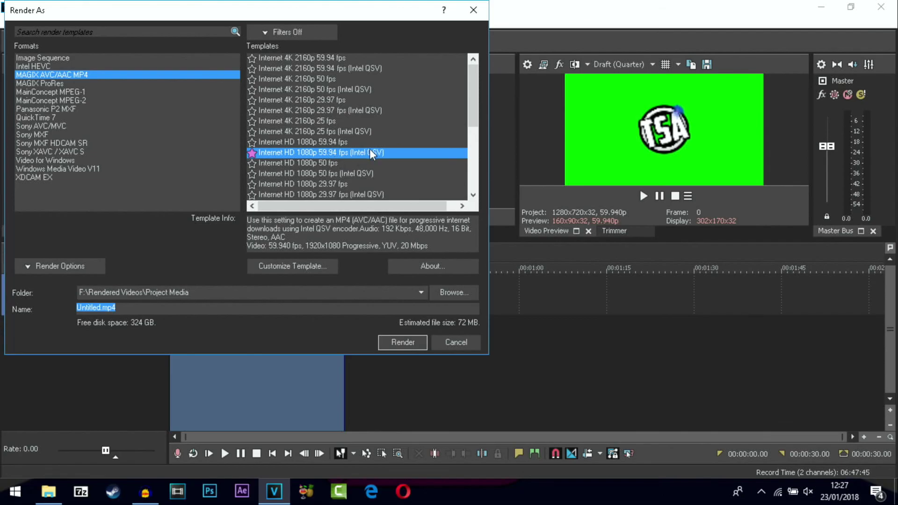
{"action": "left_click", "coordinate": [100, 306]}
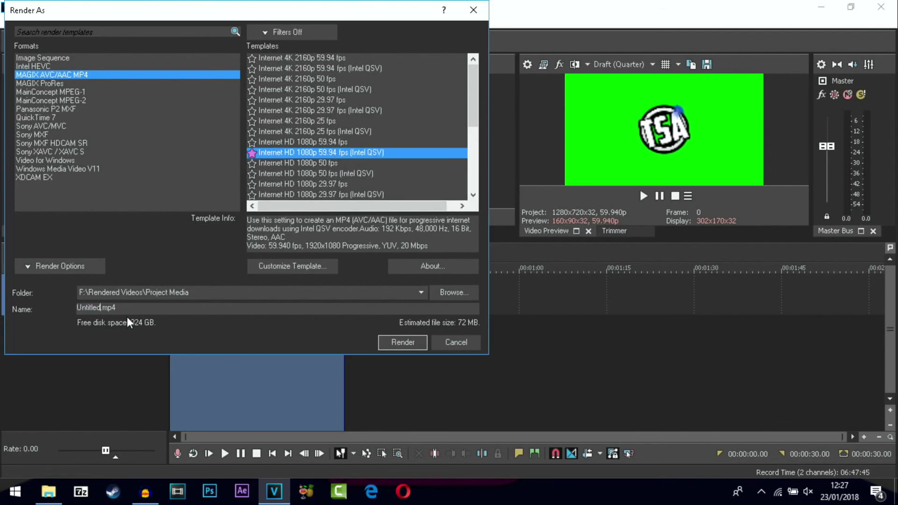
{"action": "key", "text": "BackSpace"}
{"action": "key", "text": "BackSpace"}
{"action": "key", "text": "BackSpace"}
{"action": "key", "text": "BackSpace"}
{"action": "key", "text": "BackSpace"}
{"action": "key", "text": "BackSpace"}
{"action": "key", "text": "BackSpace"}
{"action": "type", "text": "a"}
{"action": "left_click", "coordinate": [401, 343]}
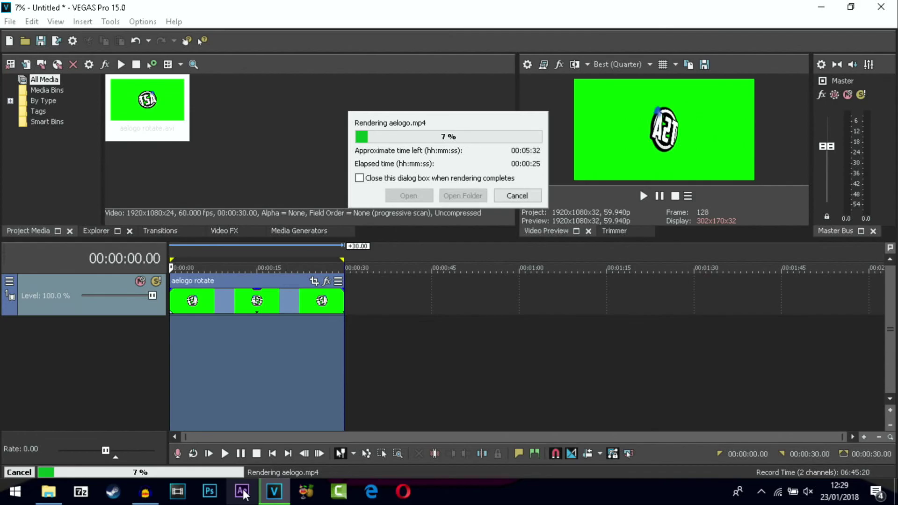
{"action": "left_click", "coordinate": [517, 195]}
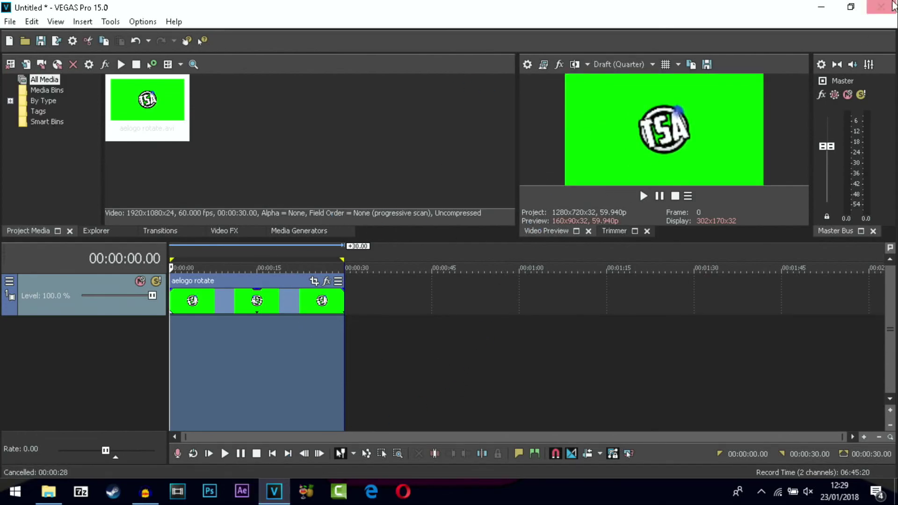
Step: Play the logospinfinal video from the Project Media folder and close the player
{"action": "left_click", "coordinate": [821, 7]}
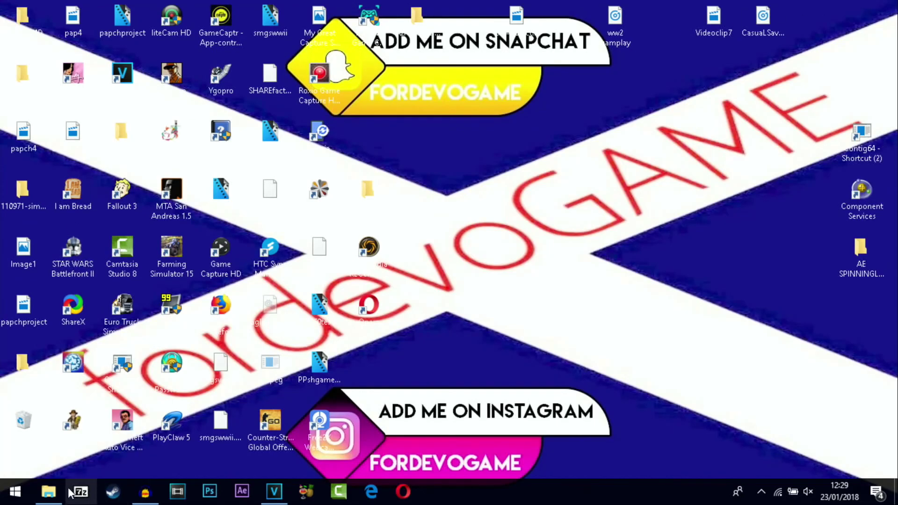
{"action": "left_click", "coordinate": [48, 491]}
{"action": "double_click", "coordinate": [574, 174]}
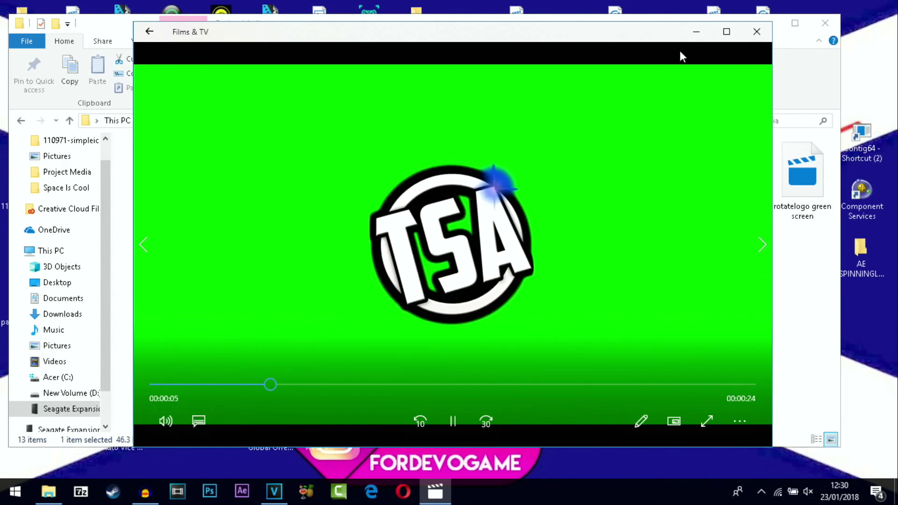
{"action": "left_click", "coordinate": [757, 31]}
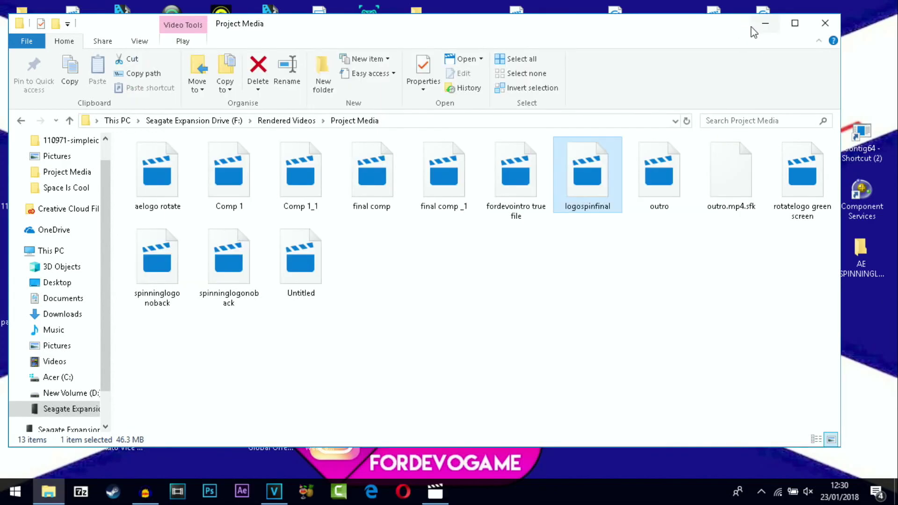
Step: Return to VEGAS Pro and delete the aelogo rotate clip from the timeline
{"action": "left_click", "coordinate": [274, 491]}
{"action": "right_click", "coordinate": [219, 292]}
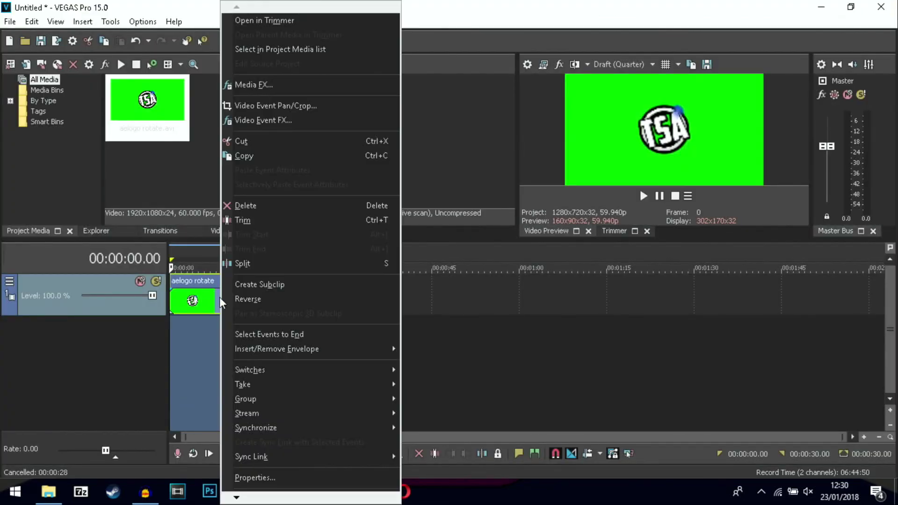
{"action": "left_click", "coordinate": [309, 204]}
{"action": "left_click", "coordinate": [217, 113]}
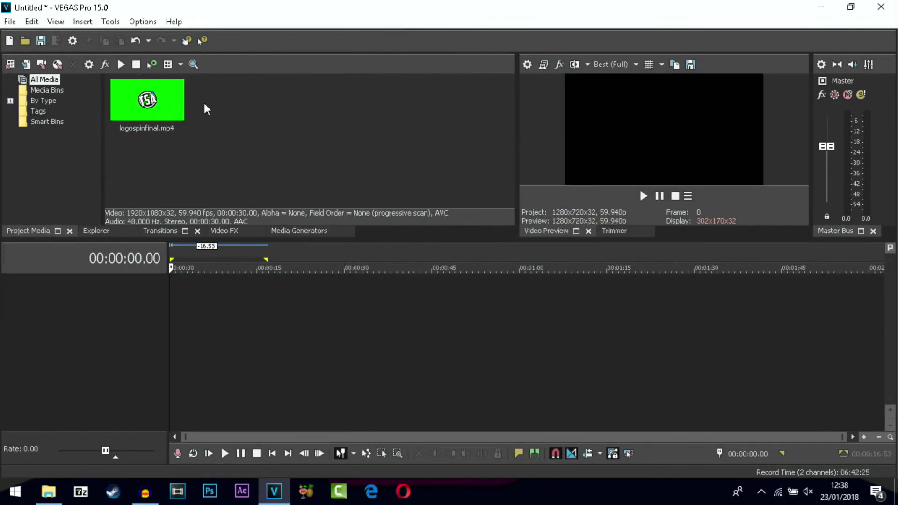
Step: Import the PPSHGameplay video from the Black Ops 3 folder into the project media
{"action": "left_click", "coordinate": [11, 22]}
{"action": "left_click", "coordinate": [11, 22]}
{"action": "left_click", "coordinate": [10, 22]}
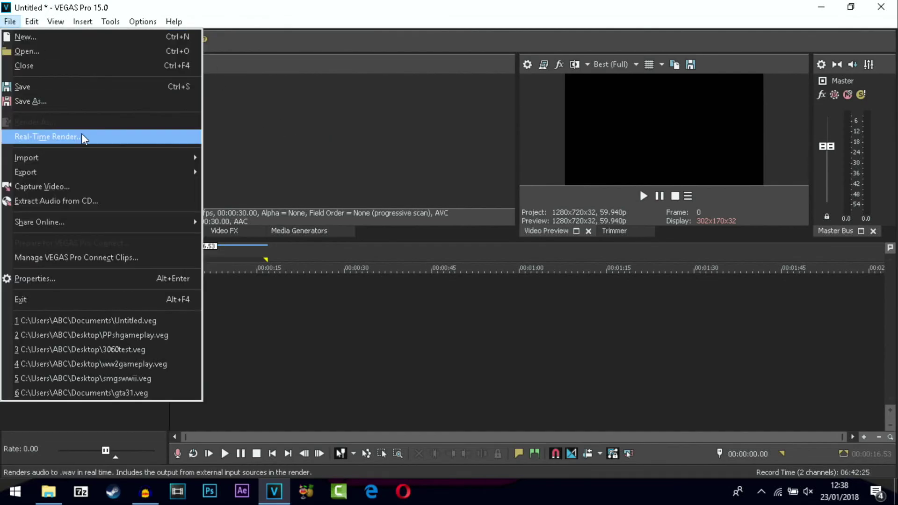
{"action": "mouse_move", "coordinate": [181, 159]}
{"action": "left_click", "coordinate": [226, 159]}
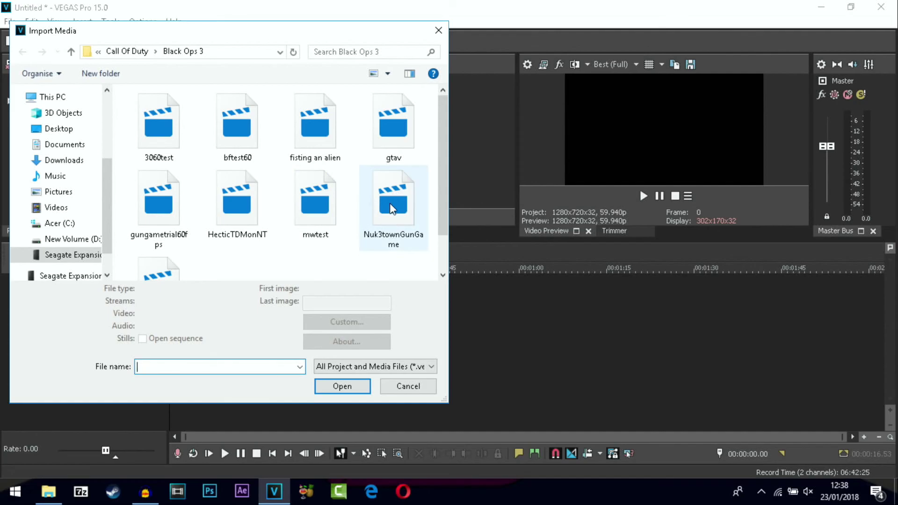
{"action": "scroll", "coordinate": [390, 204], "scroll_direction": "down", "scroll_amount": 1}
{"action": "scroll", "coordinate": [392, 207], "scroll_direction": "up", "scroll_amount": 1}
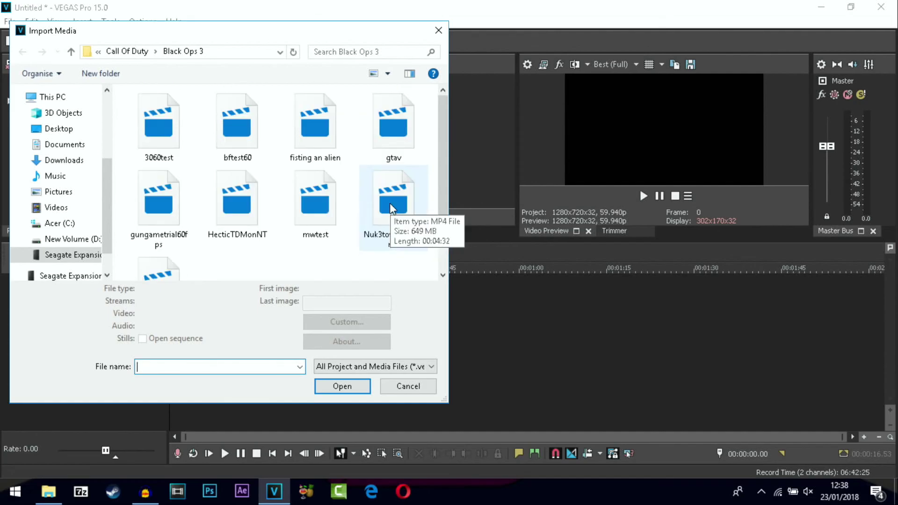
{"action": "scroll", "coordinate": [358, 184], "scroll_direction": "down", "scroll_amount": 1}
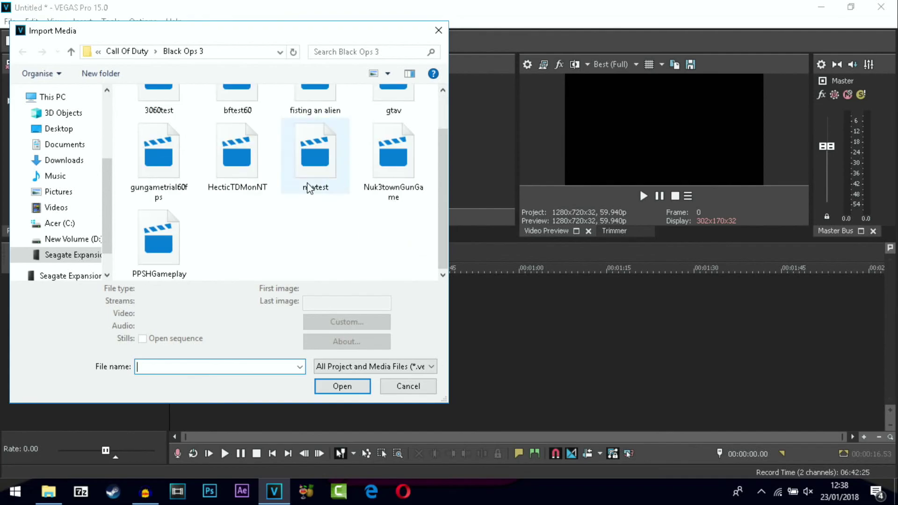
{"action": "right_click", "coordinate": [168, 257]}
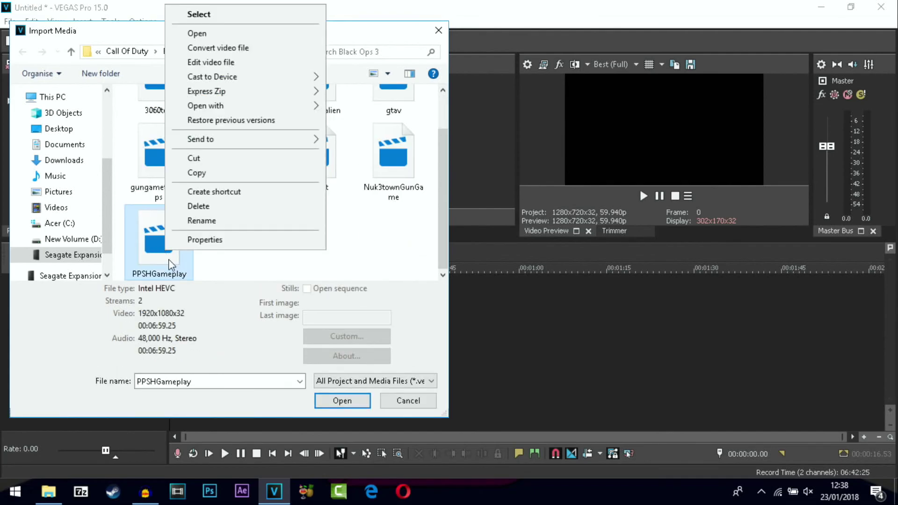
{"action": "left_click", "coordinate": [267, 252]}
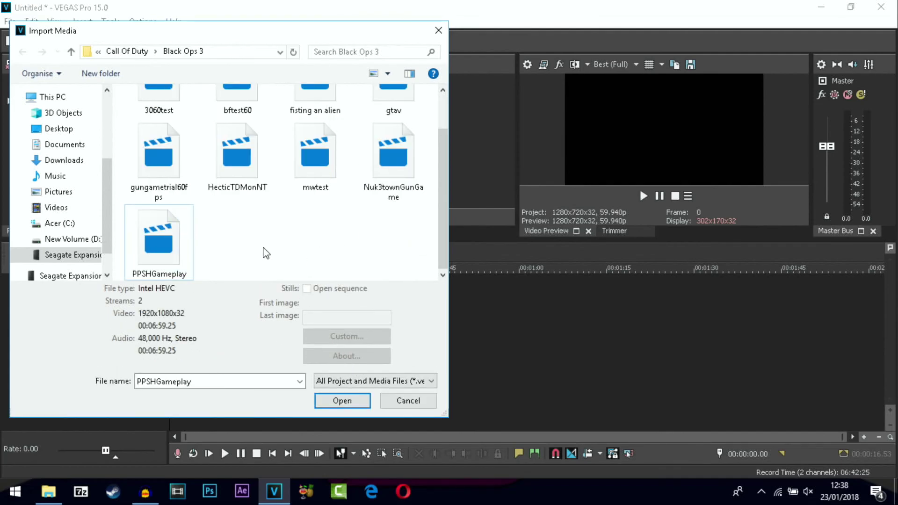
{"action": "left_click", "coordinate": [330, 405]}
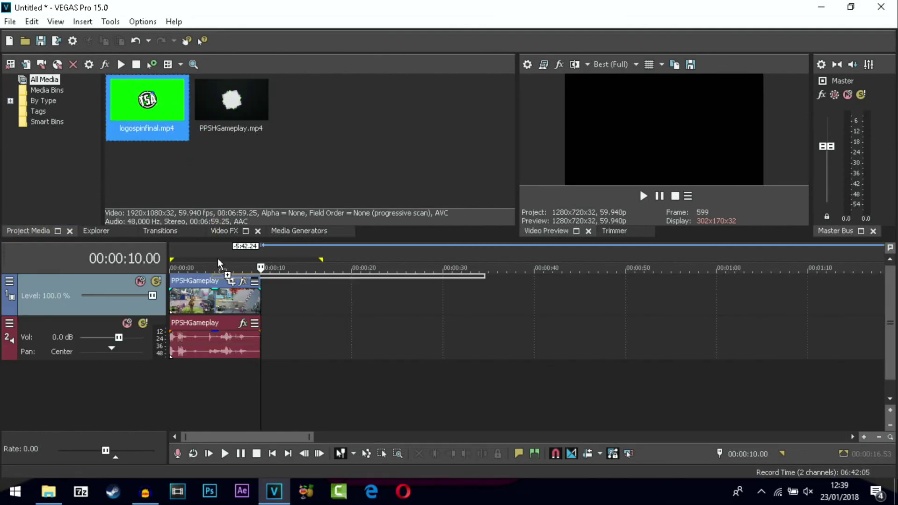
Step: Place logospinfinal.mp4 on new tracks above the PPSHGameplay clip and trim its end to 00:00:10.00
{"action": "left_click_drag", "start_coordinate": [195, 264], "coordinate": [268, 301]}
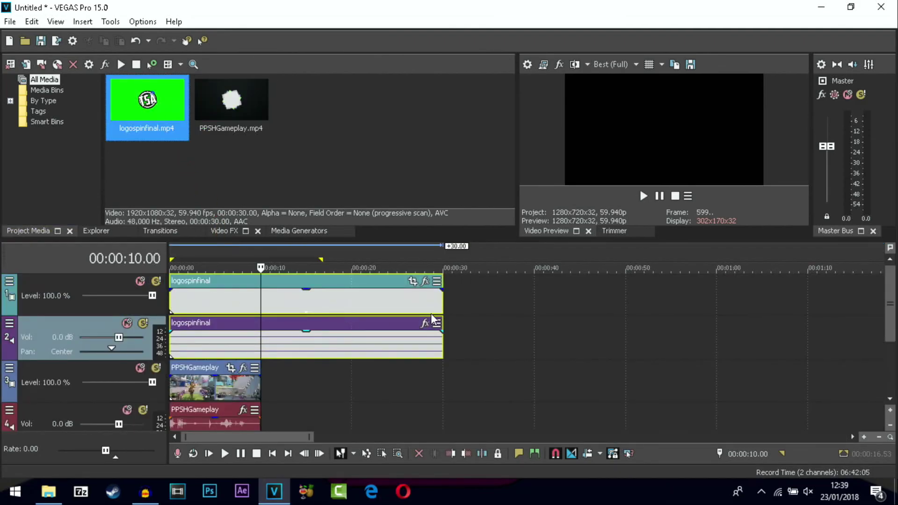
{"action": "left_click_drag", "start_coordinate": [443, 308], "coordinate": [260, 288]}
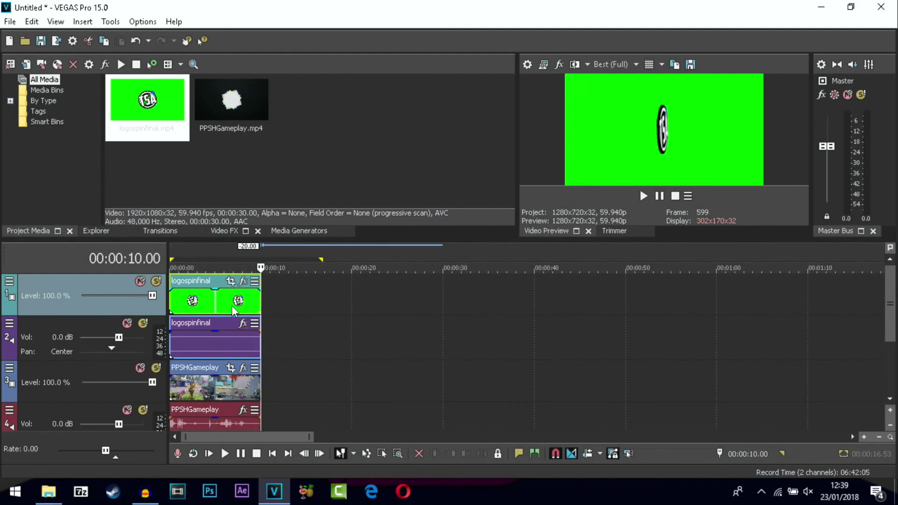
Step: Apply the Chroma Keyer Green Screen preset to the logospinfinal video clip with a low threshold of 0.6
{"action": "left_click", "coordinate": [221, 231]}
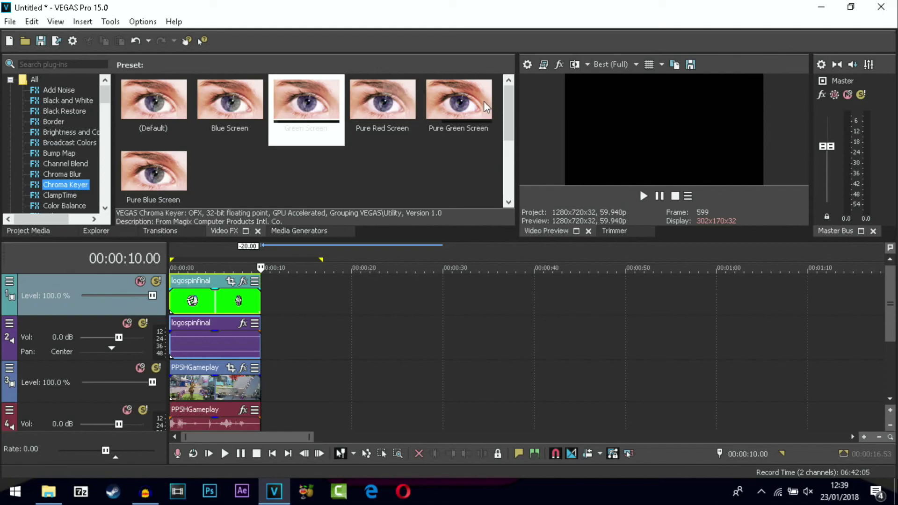
{"action": "left_click_drag", "start_coordinate": [336, 130], "coordinate": [226, 273]}
{"action": "left_click_drag", "start_coordinate": [204, 310], "coordinate": [204, 310]}
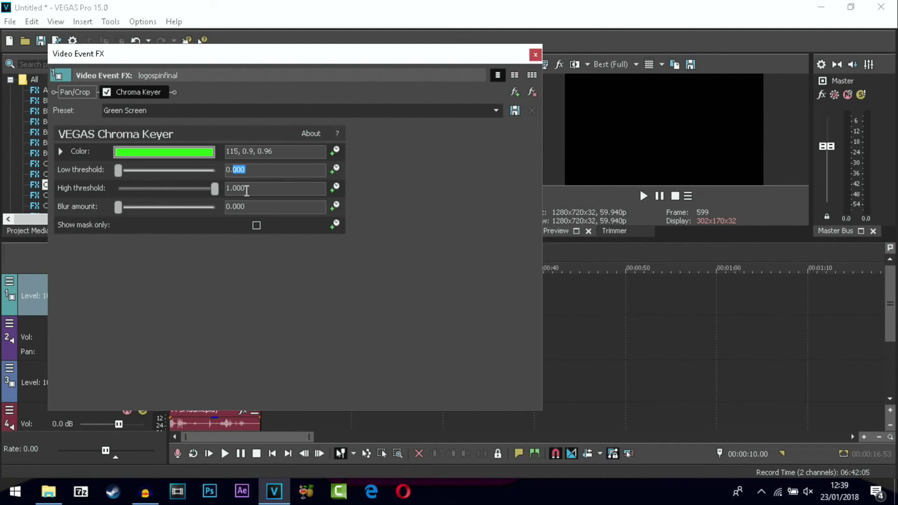
{"action": "type", "text": "6"}
{"action": "key", "text": "Return"}
{"action": "left_click", "coordinate": [533, 54]}
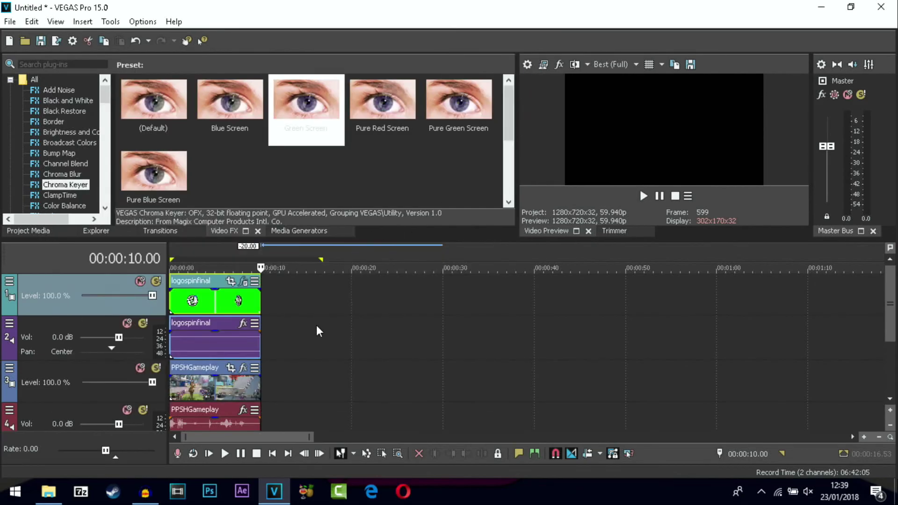
{"action": "left_click", "coordinate": [239, 301]}
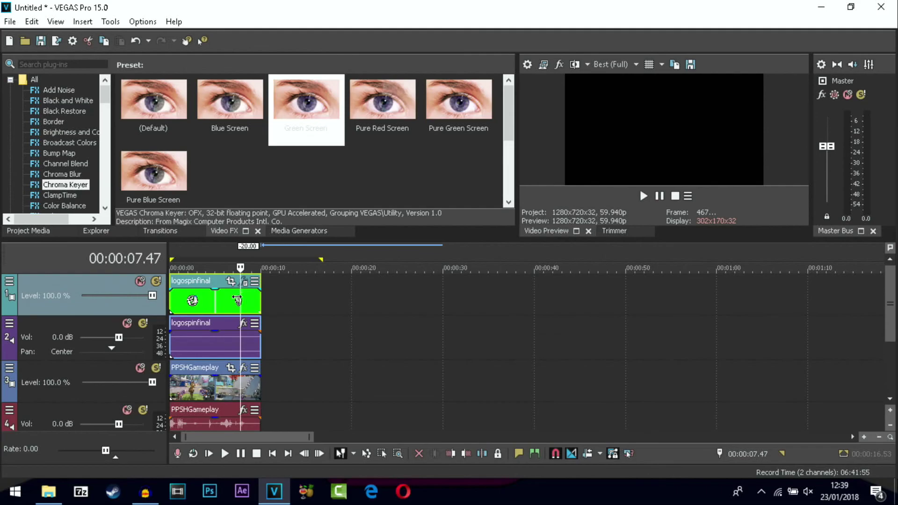
Step: Shrink the logospinfinal overlay against the picture's left edge using a Pan/Crop frame about 5,880 wide, centred at about X 3,480, Y 270
{"action": "scroll", "coordinate": [234, 299], "scroll_direction": "up", "scroll_amount": 10}
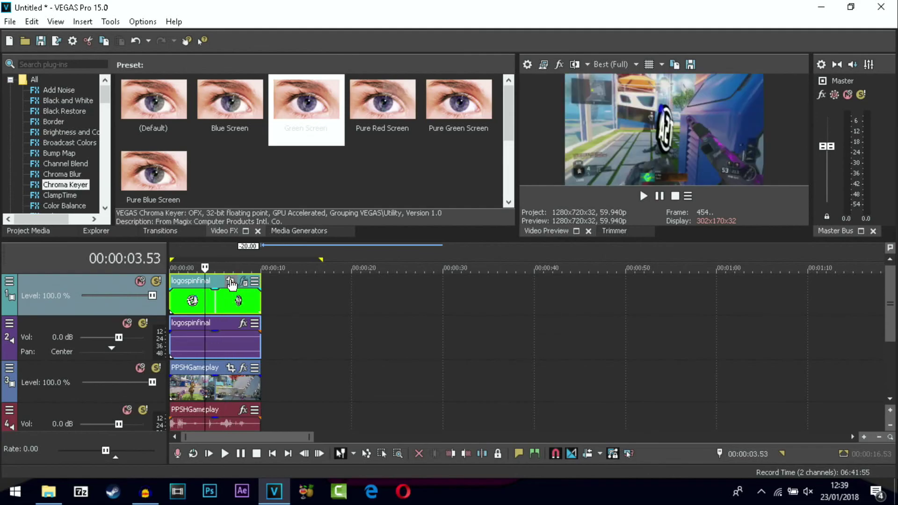
{"action": "left_click", "coordinate": [231, 282]}
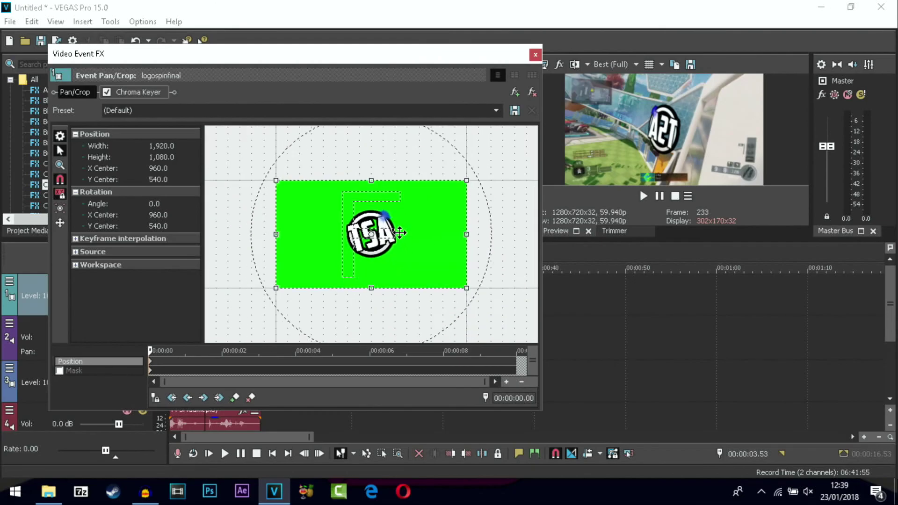
{"action": "scroll", "coordinate": [400, 232], "scroll_direction": "down", "scroll_amount": 5}
{"action": "left_click_drag", "start_coordinate": [509, 159], "coordinate": [591, 112]}
{"action": "left_click_drag", "start_coordinate": [489, 237], "coordinate": [502, 263]}
{"action": "scroll", "coordinate": [481, 163], "scroll_direction": "down", "scroll_amount": 5}
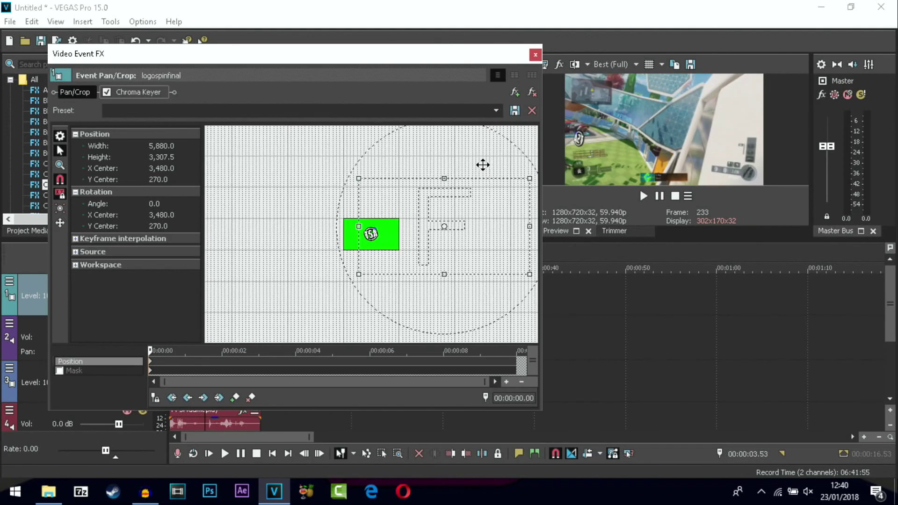
{"action": "left_click", "coordinate": [535, 55]}
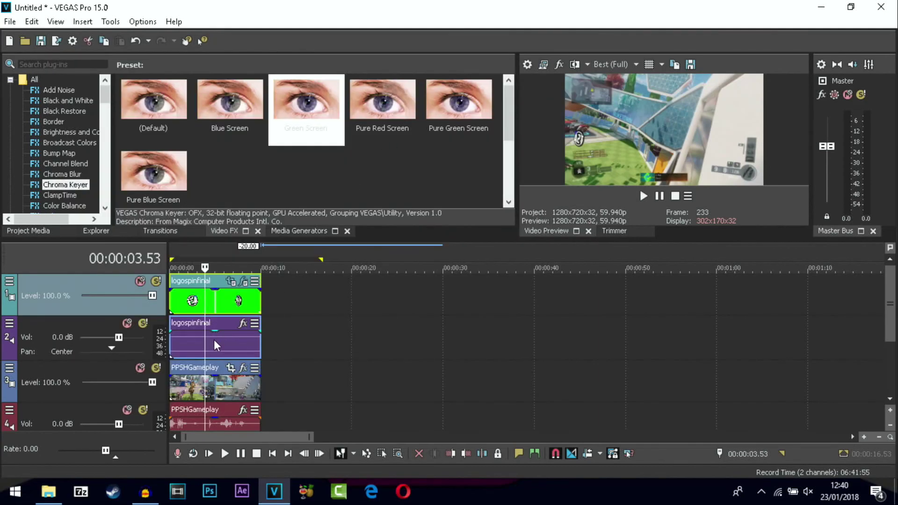
Step: Return the playhead to the project start and set the loop region to the clips' full length, 00:00:00.00 to 00:00:10.00
{"action": "key", "text": "ctrl+Home"}
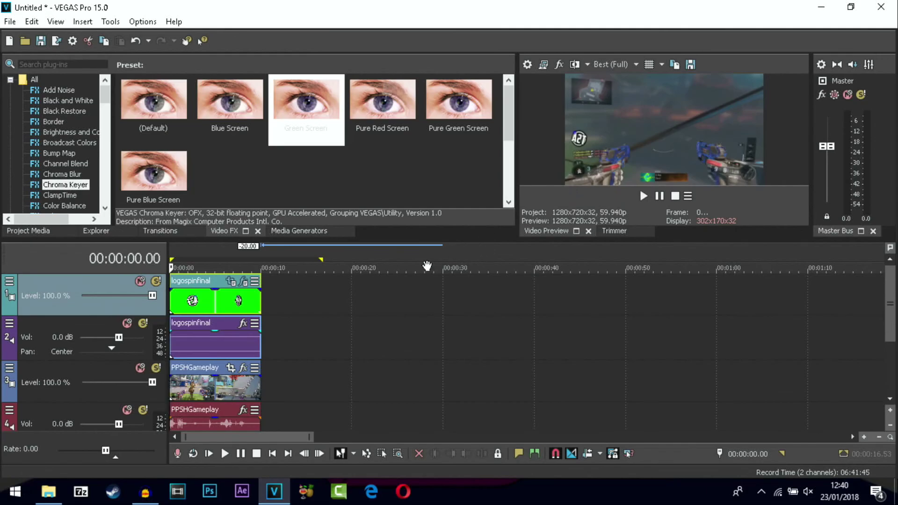
{"action": "double_click", "coordinate": [262, 378]}
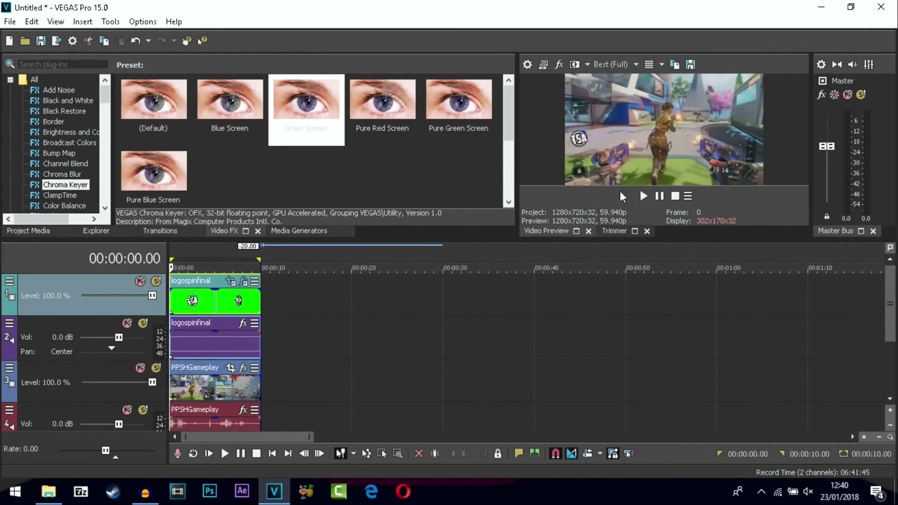